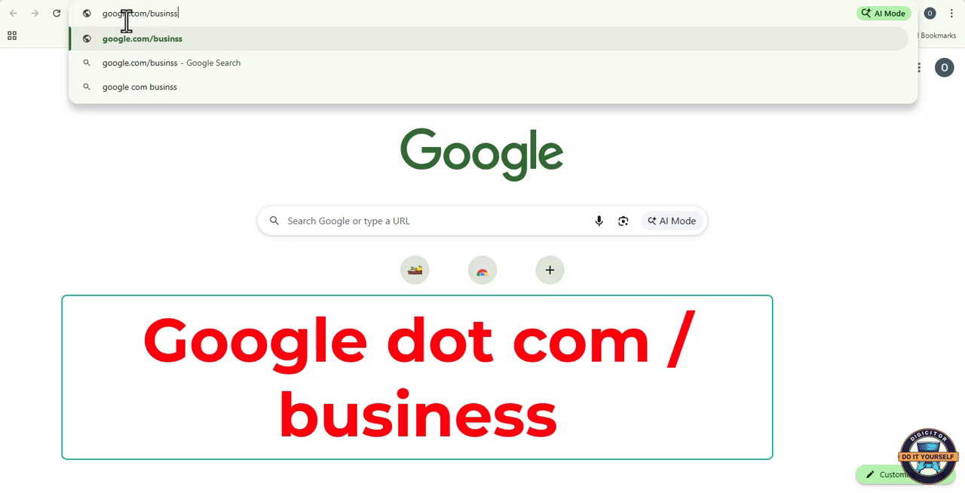
Step: Open google.com/business and start creating a new Google Business Profile
key("BackSpace")
key("BackSpace")
type("ess")
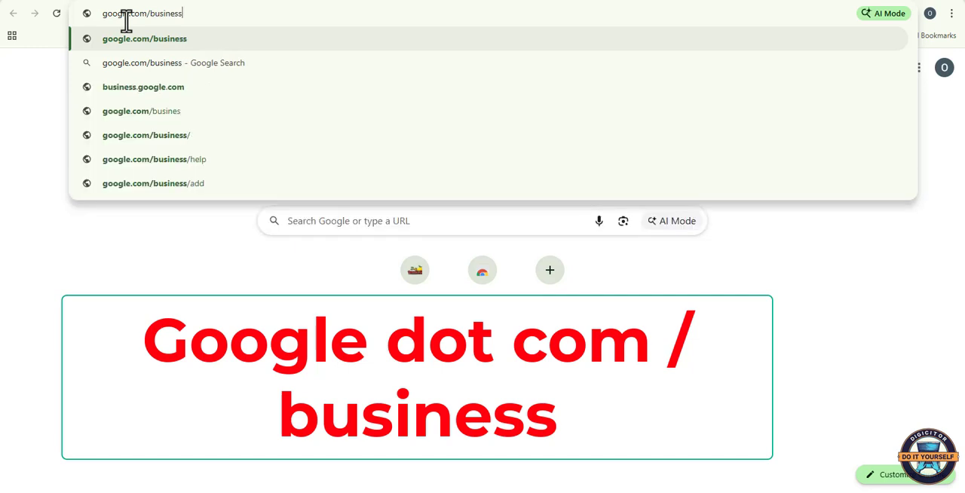
key("Return")
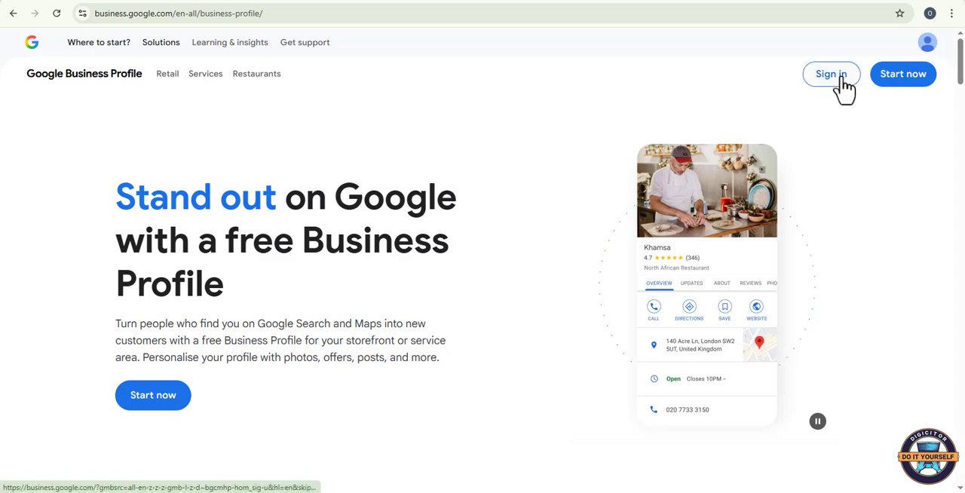
left_click(896, 91)
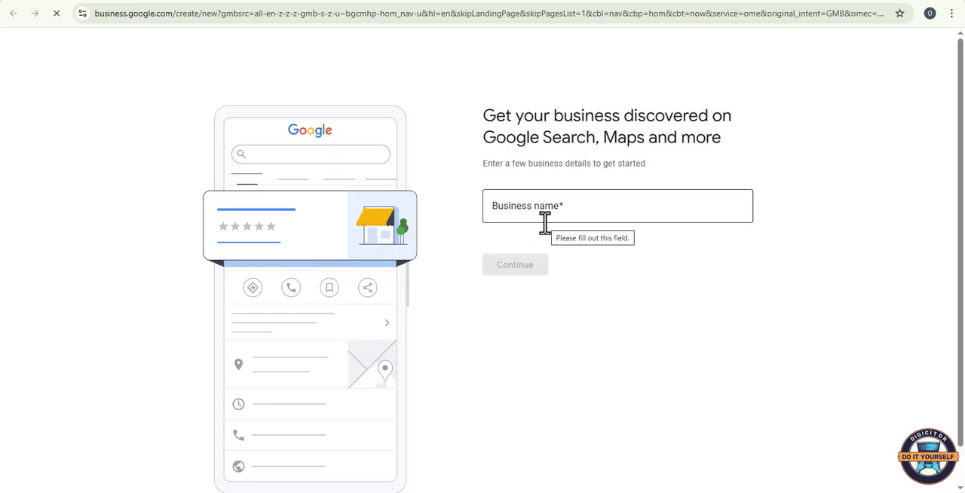
Step: Name the business "Ogwashi-Uku Chronicles" and set its business type to Service business
left_click(545, 215)
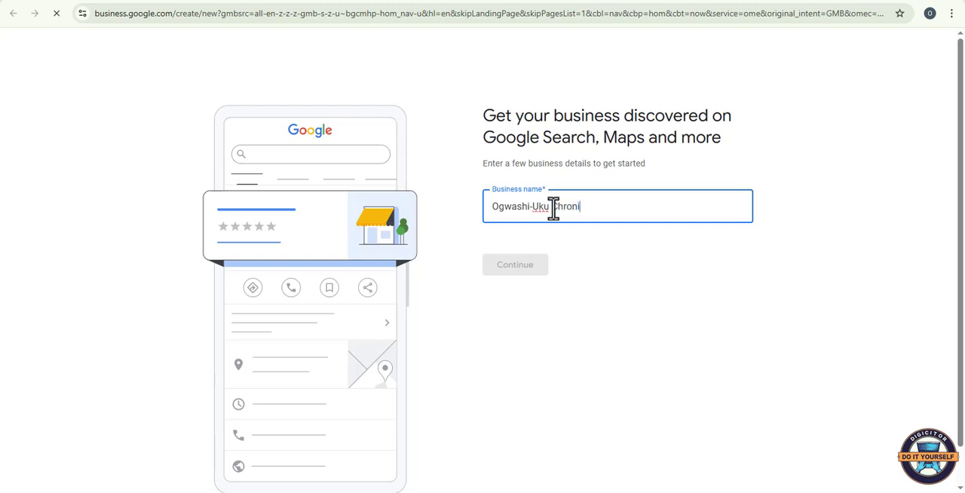
type("s")
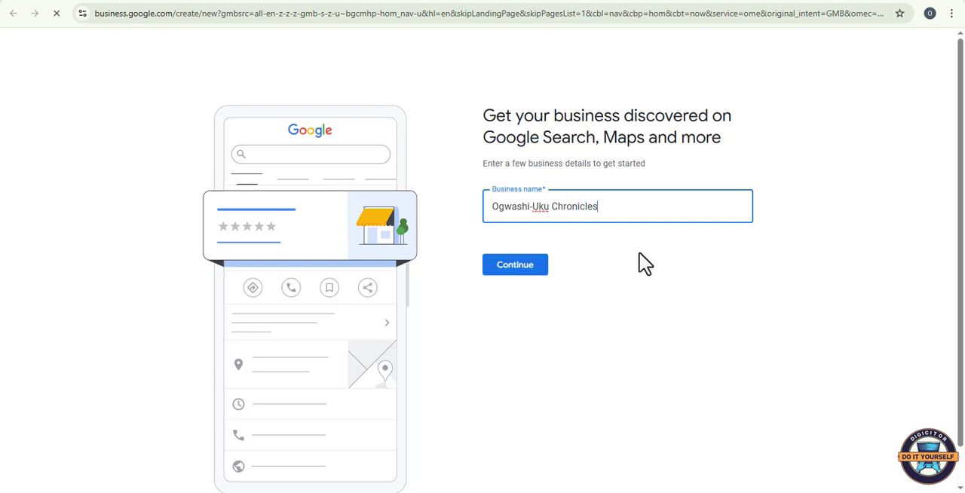
left_click(516, 269)
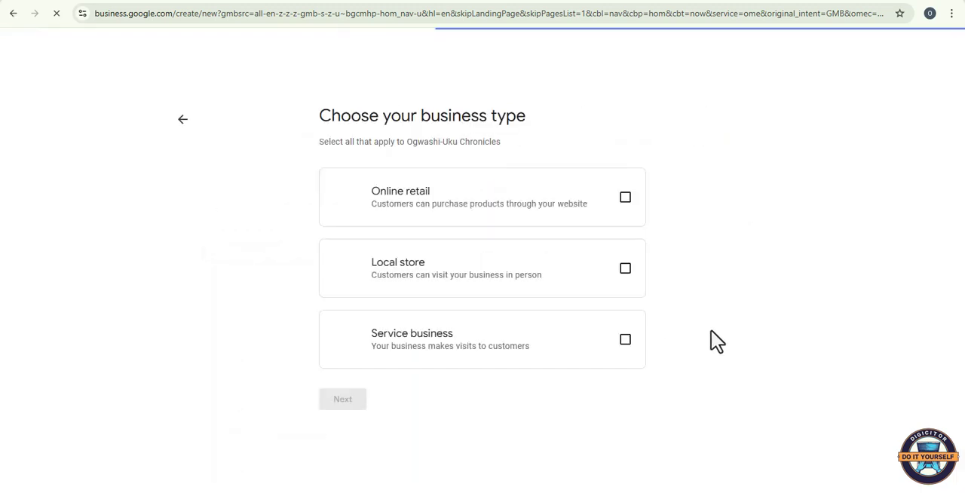
left_click(625, 340)
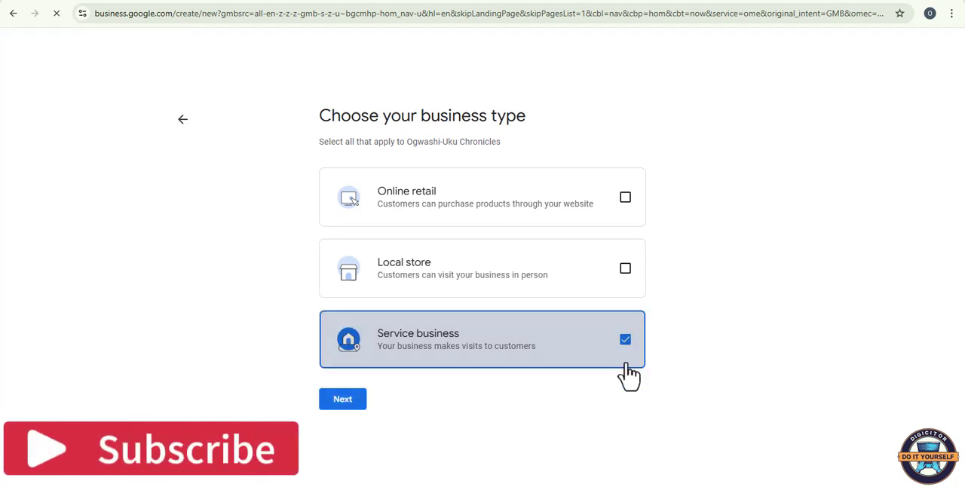
left_click(343, 400)
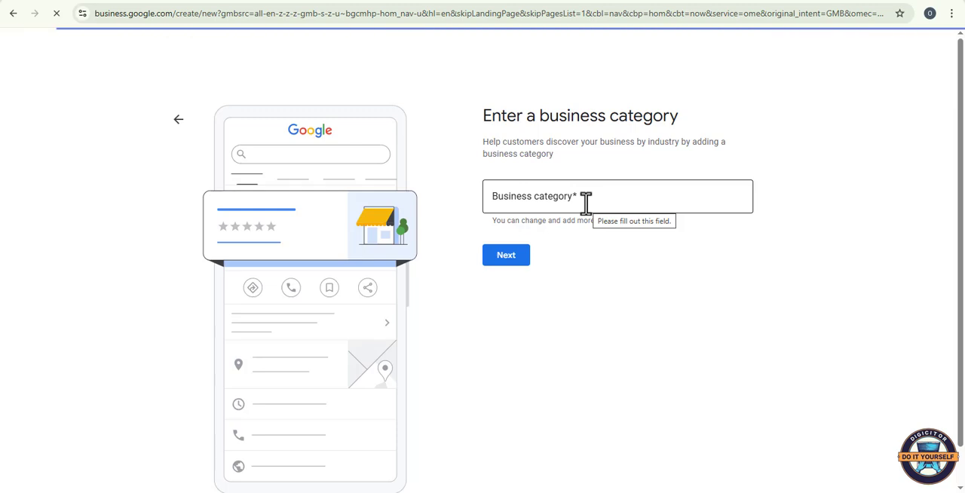
Step: Set the business category to Media company and continue to the service area page
left_click(586, 202)
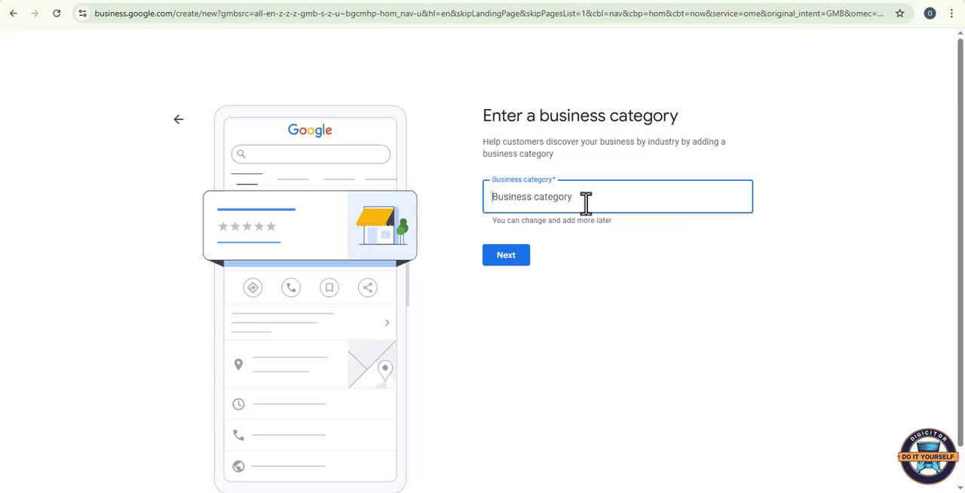
type("Med")
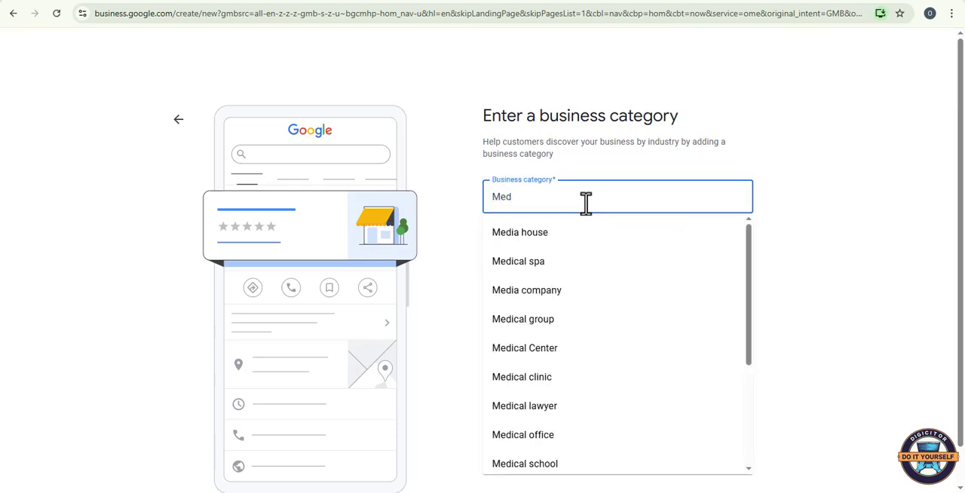
type("ia")
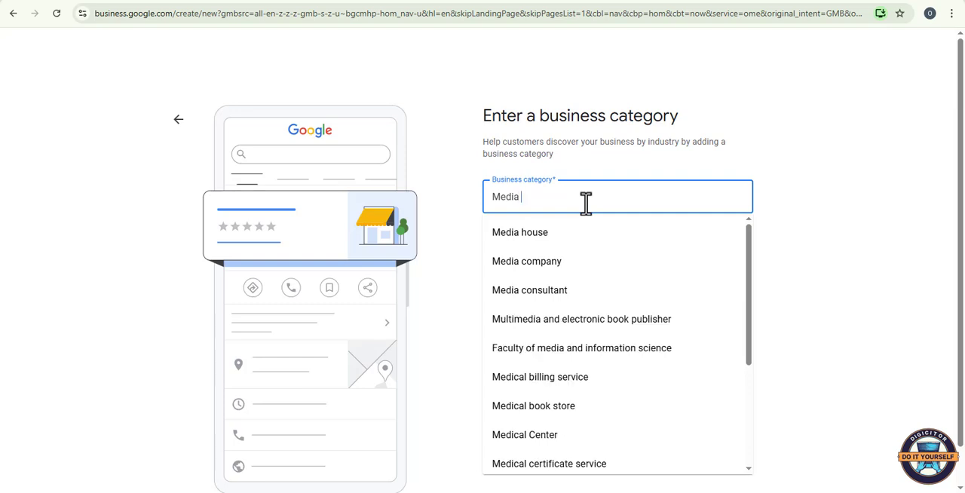
left_click(562, 265)
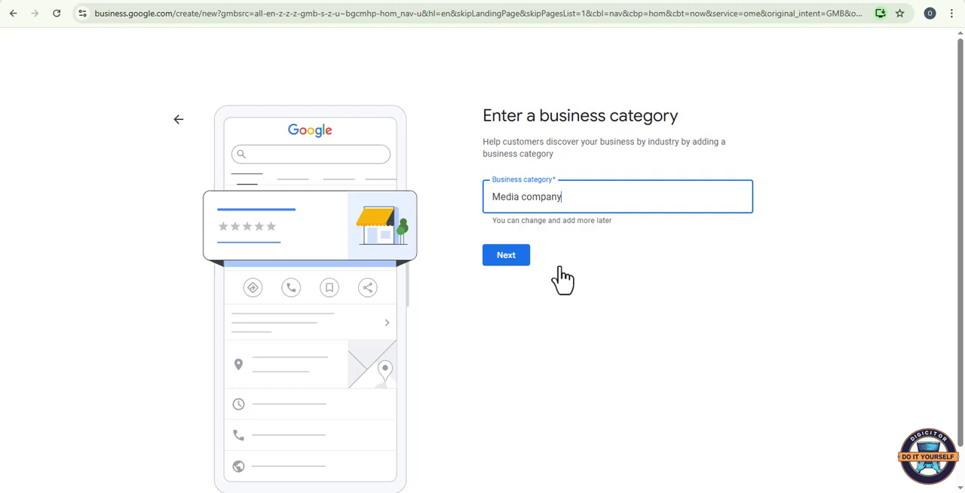
left_click(514, 262)
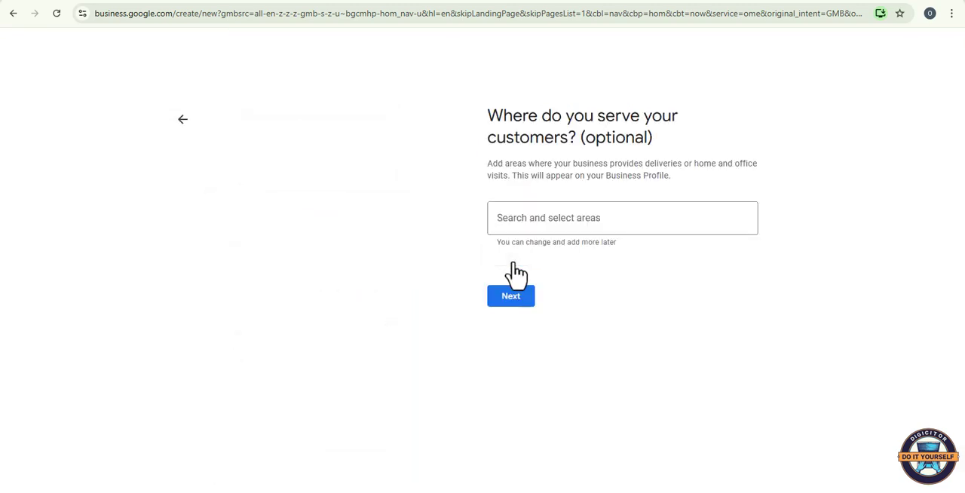
Step: Add Ogwashi-Ukwu, Nigeria as an area where the business serves customers
left_click(546, 228)
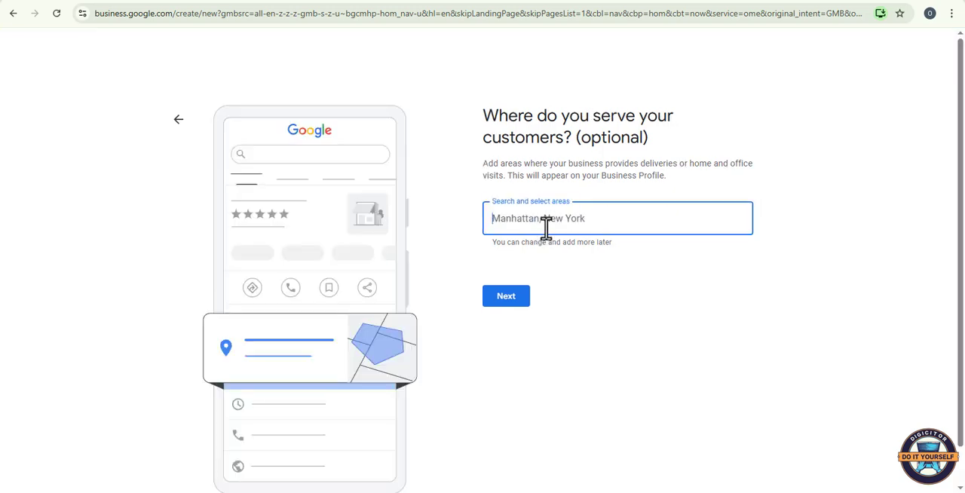
type("0g")
type("w")
type("as")
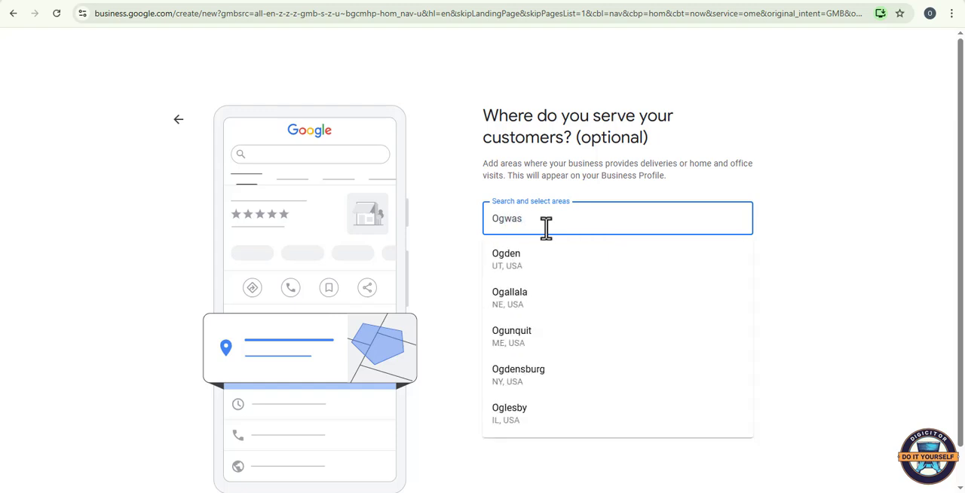
type("hi")
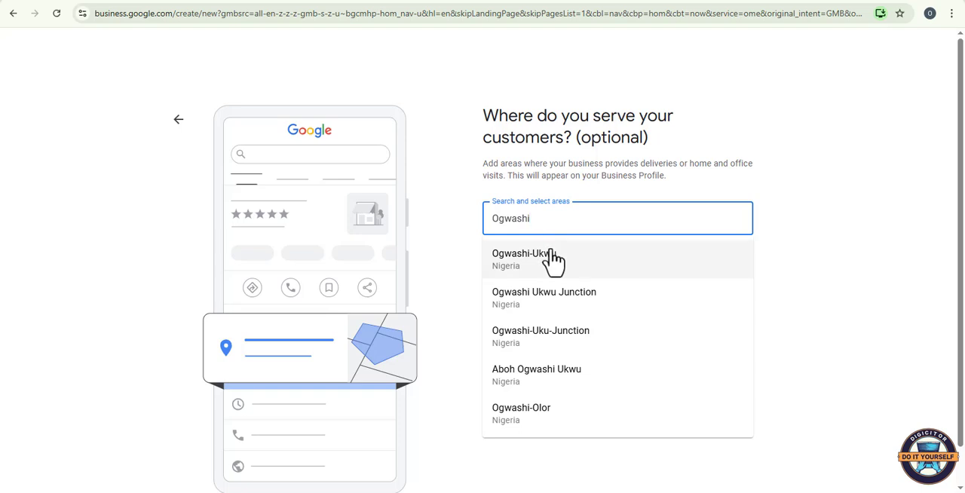
left_click(553, 260)
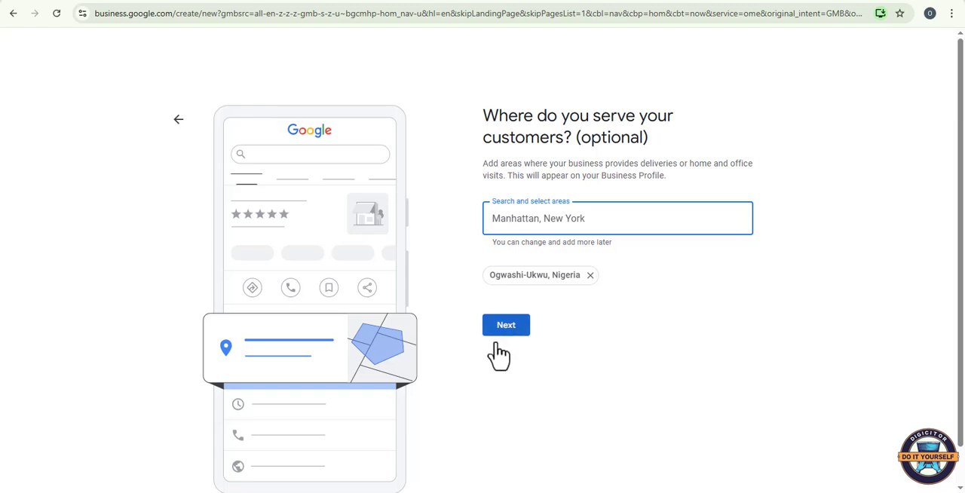
left_click(539, 285)
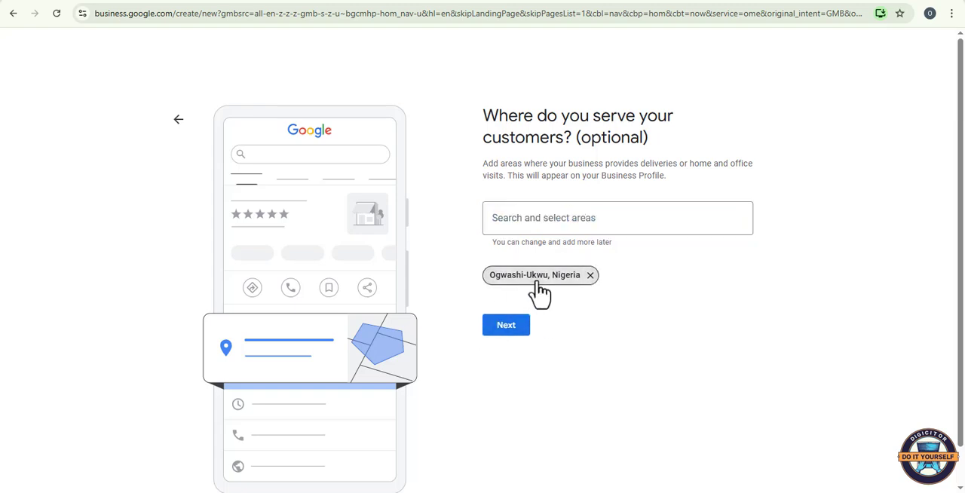
Step: Add Asaba, Nigeria as a second service area and continue to the contact details
left_click(536, 221)
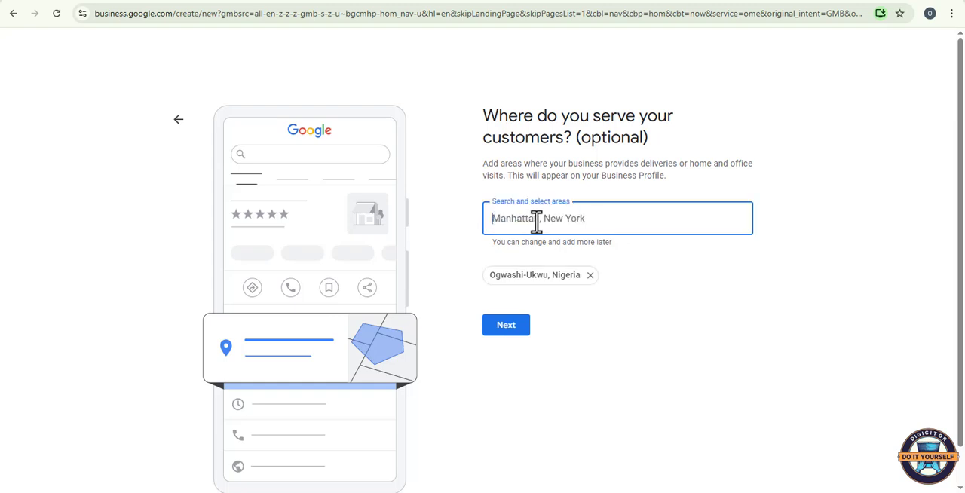
type("DE")
key("BackSpace")
key("BackSpace")
type("a")
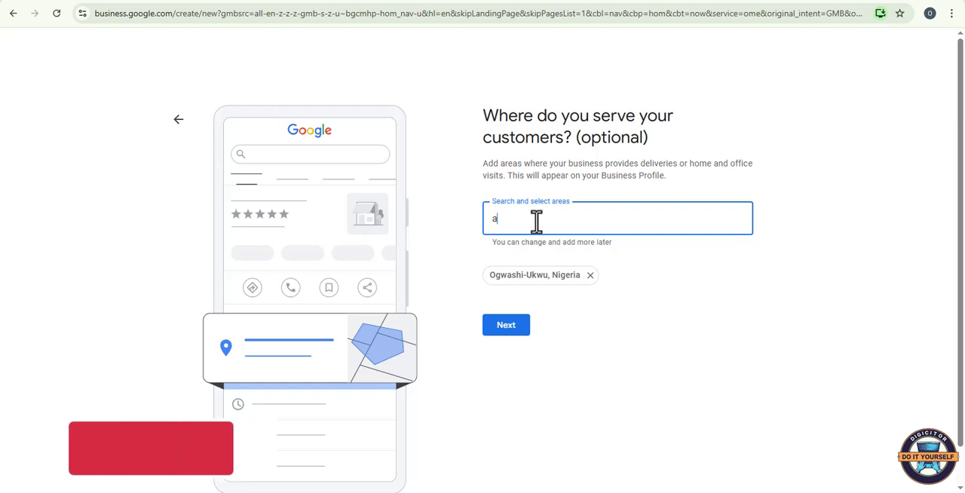
key("BackSpace")
type("Asaba")
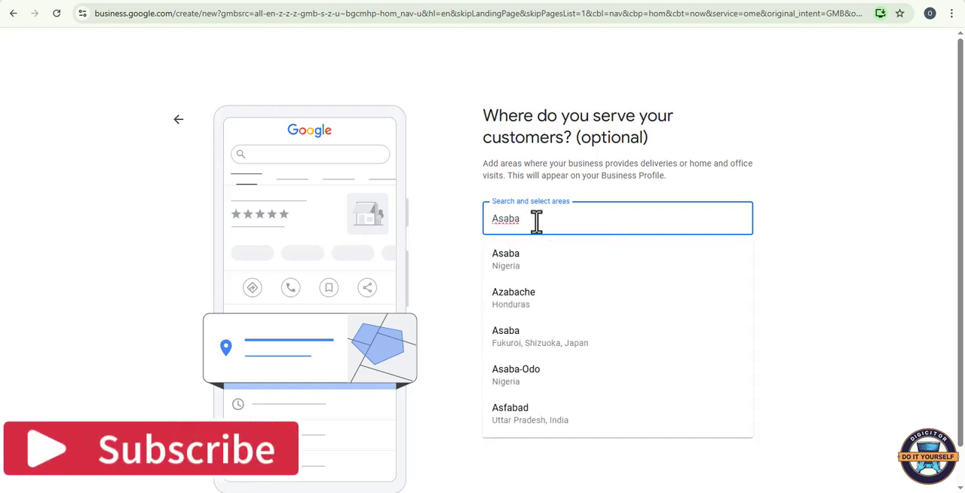
left_click(538, 261)
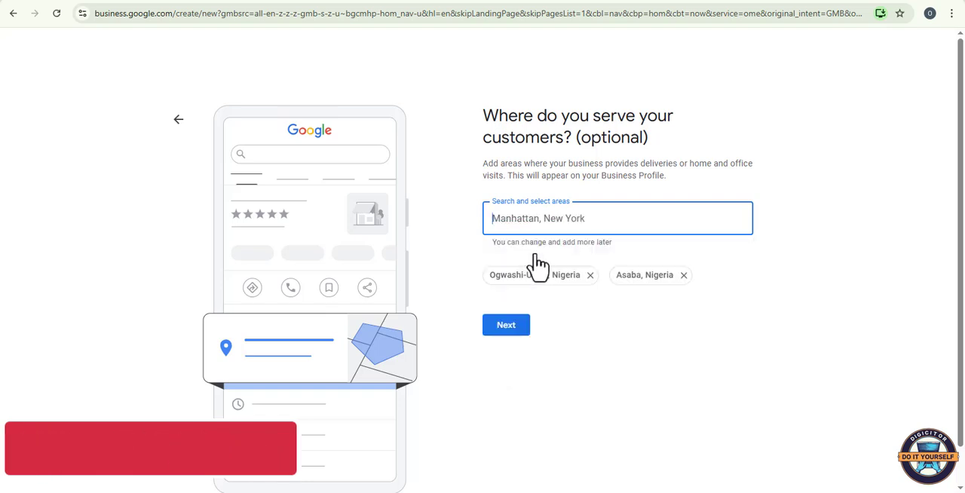
left_click(507, 326)
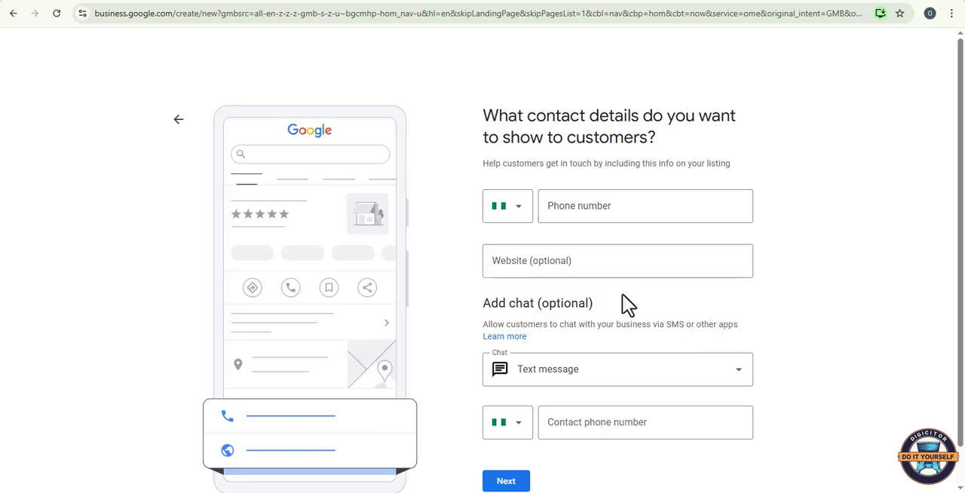
Step: Enter the business phone number and choose WhatsApp as the customer chat option
scroll(625, 306, "down", 1)
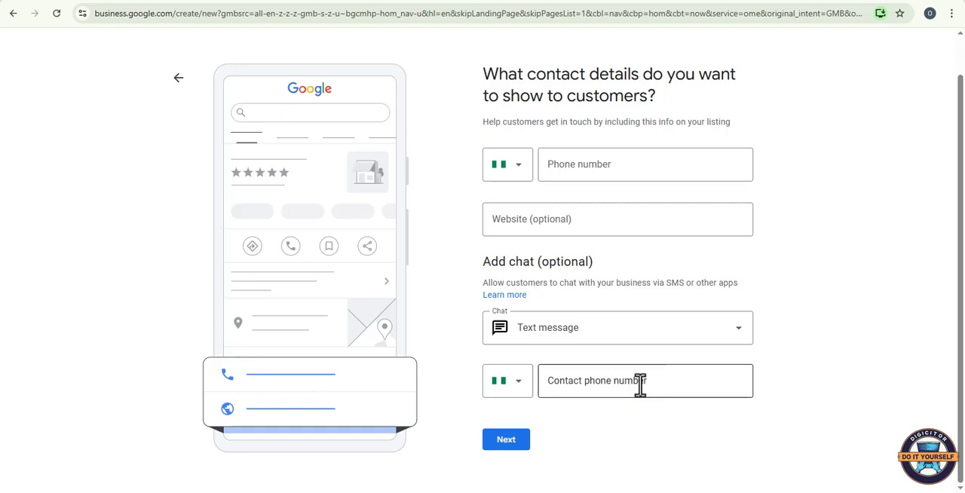
scroll(640, 387, "up", 1)
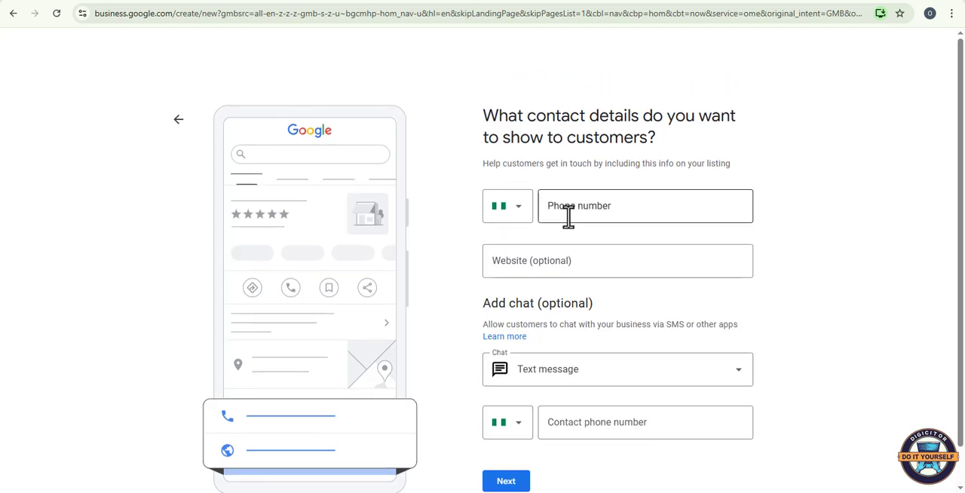
left_click(571, 205)
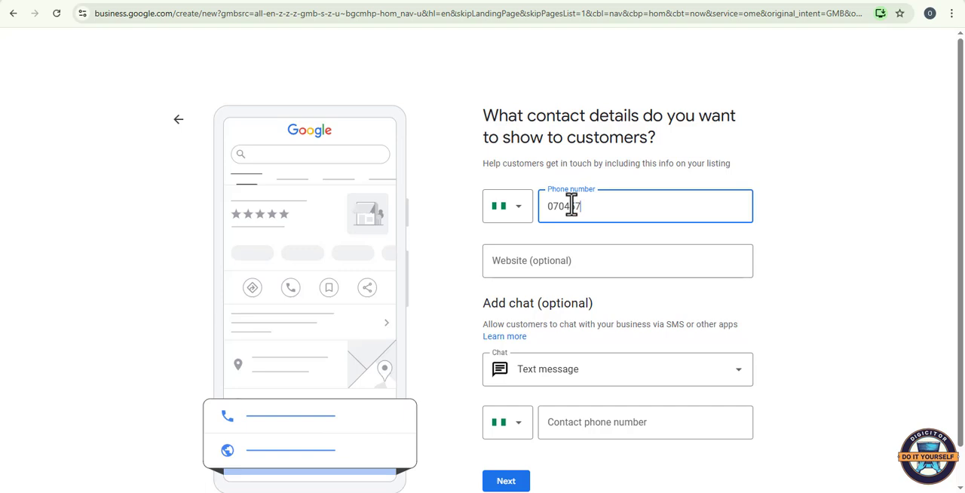
left_click(607, 381)
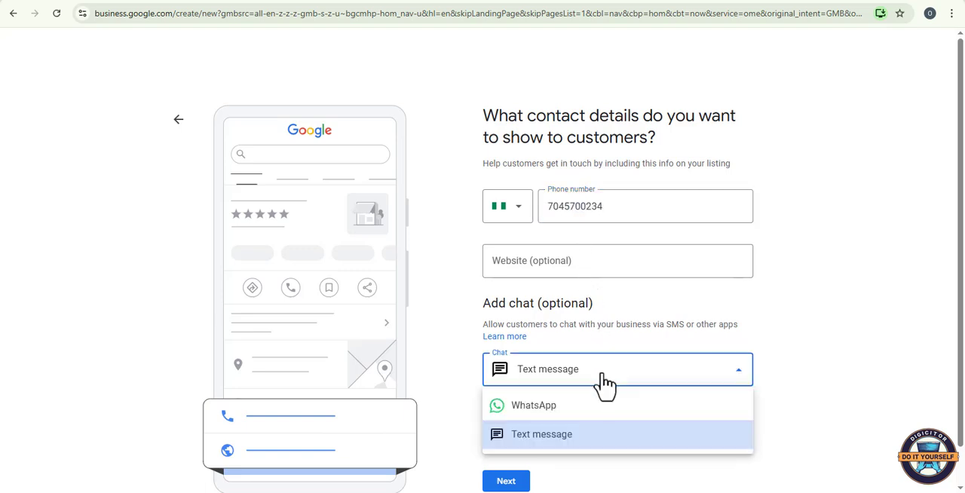
left_click(554, 408)
scroll(792, 368, "down", 1)
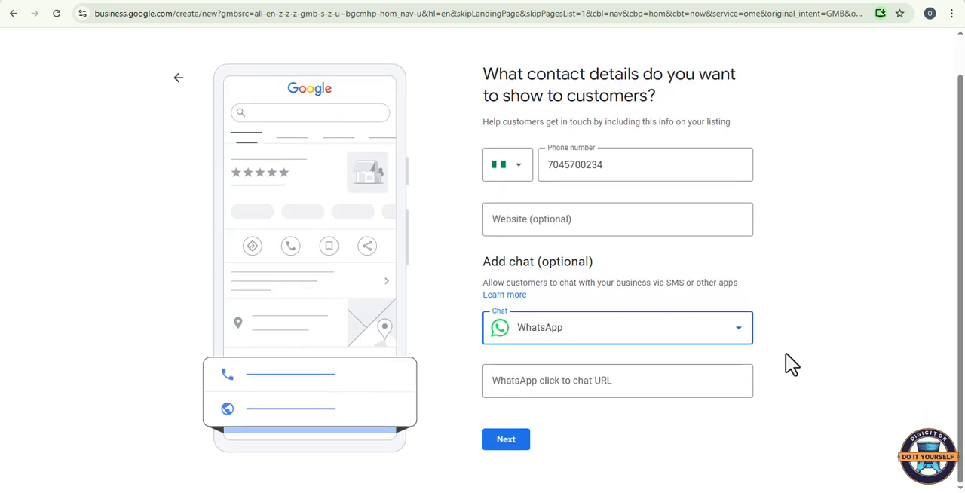
right_click(534, 377)
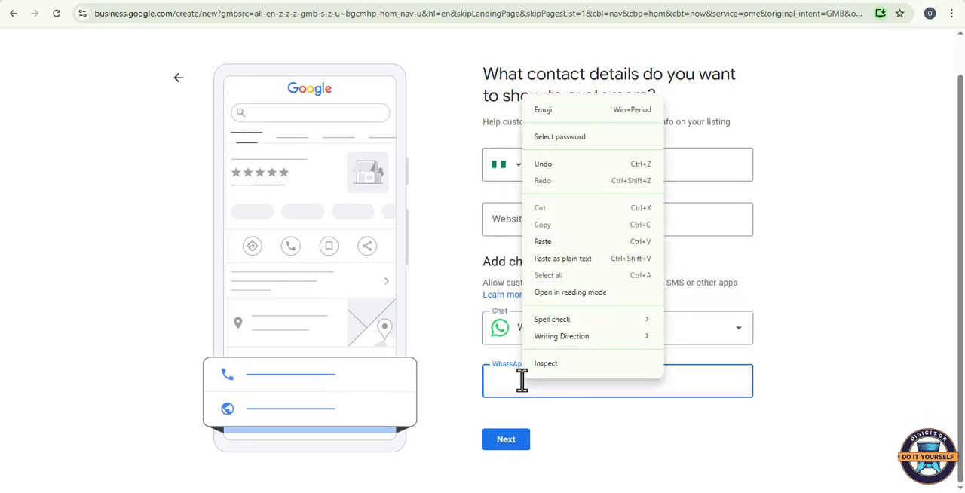
left_click(548, 258)
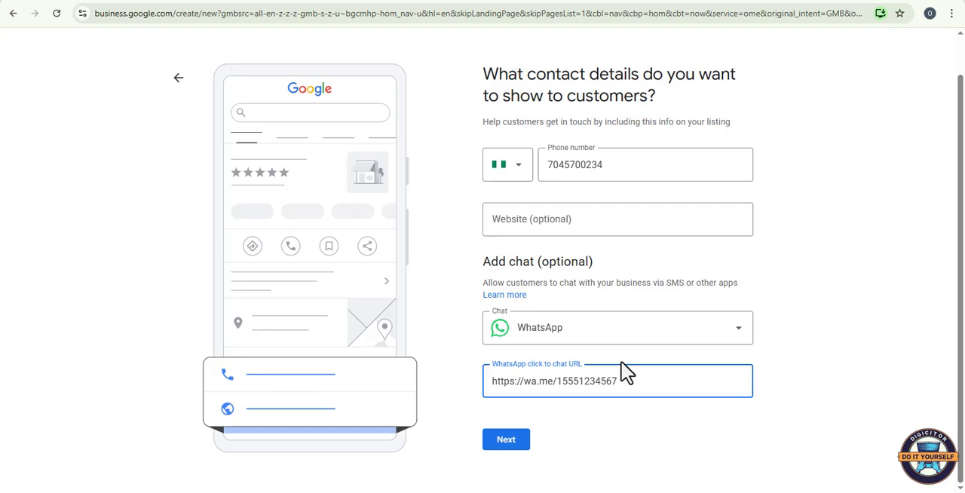
key("BackSpace")
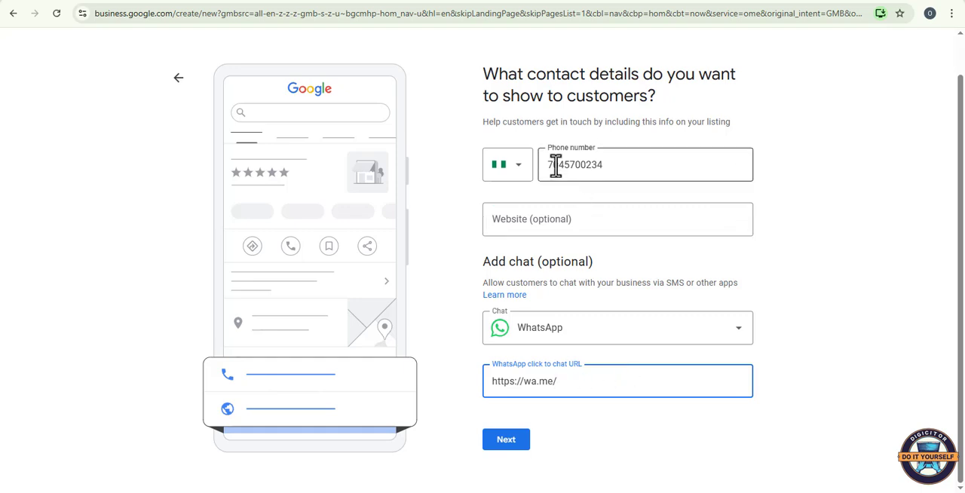
left_click_drag(550, 166, 633, 167)
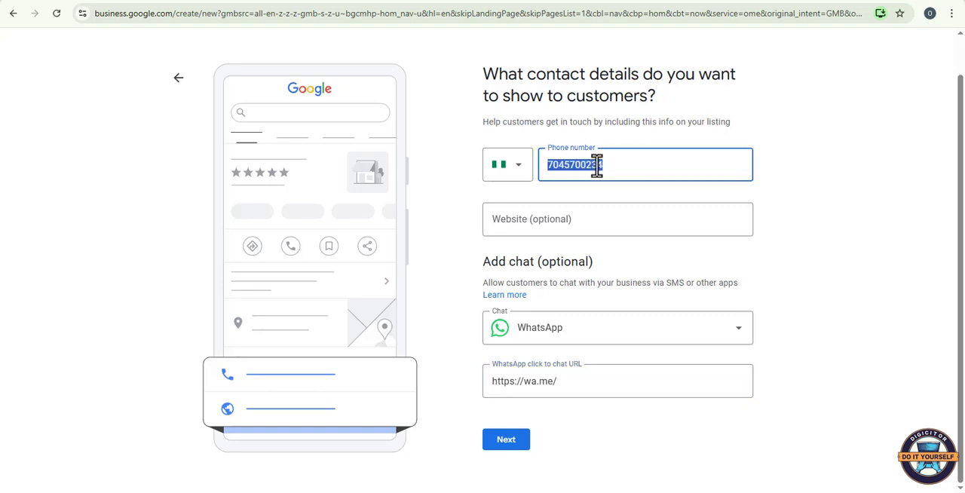
right_click(596, 166)
left_click(621, 221)
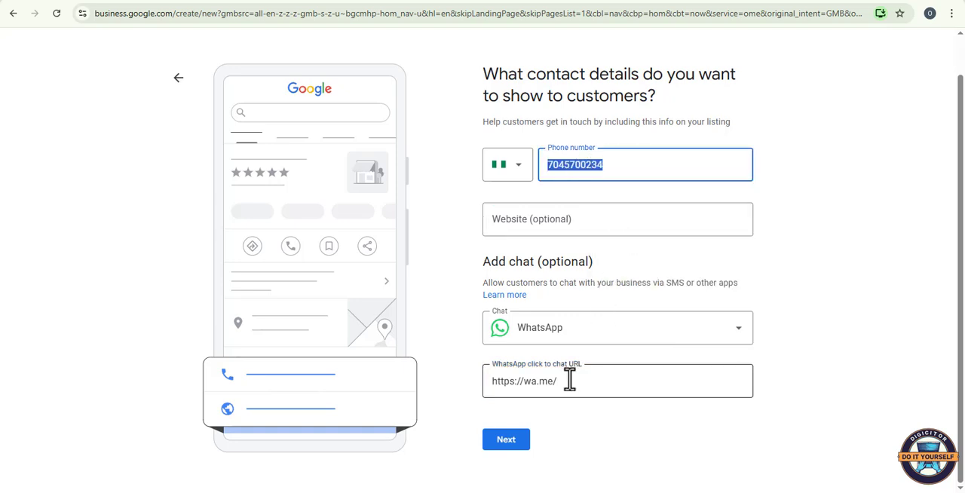
left_click(570, 381)
right_click(569, 380)
left_click(607, 243)
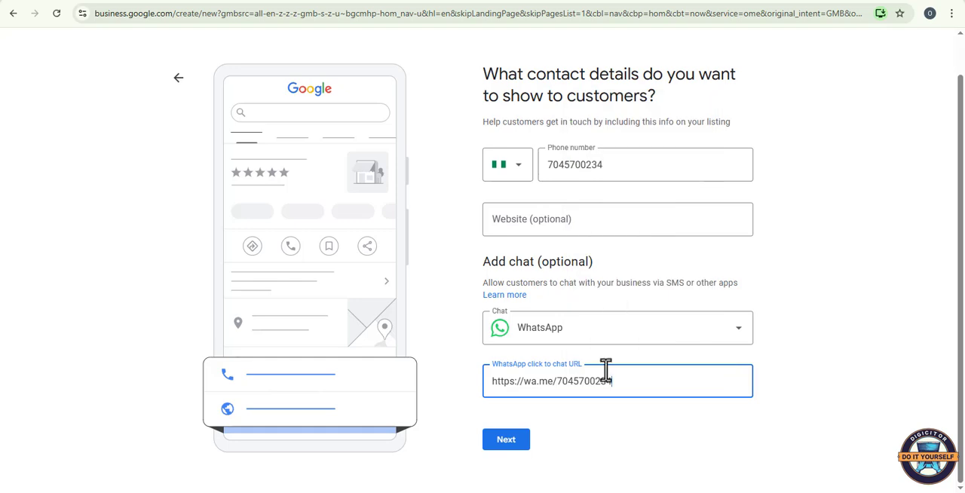
left_click(510, 447)
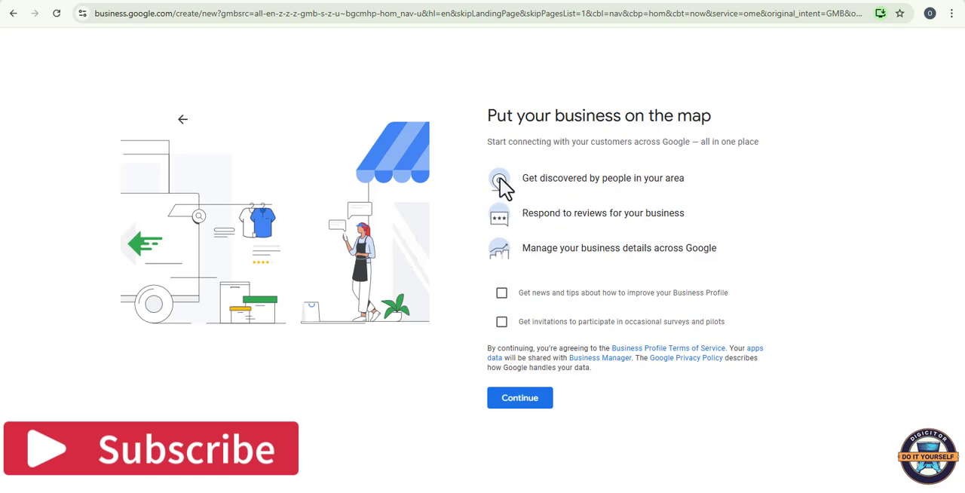
Step: Opt in to news and tips about improving the Business Profile and continue past the terms
left_click(502, 294)
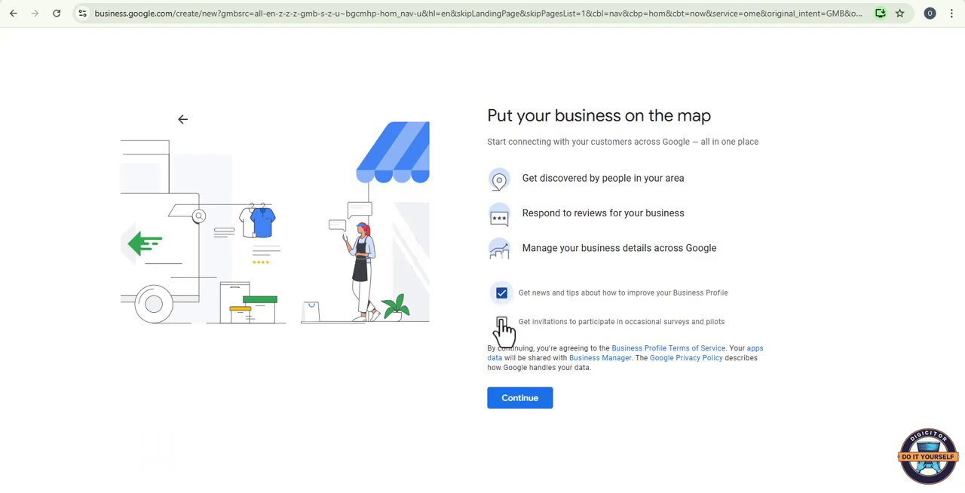
left_click(523, 407)
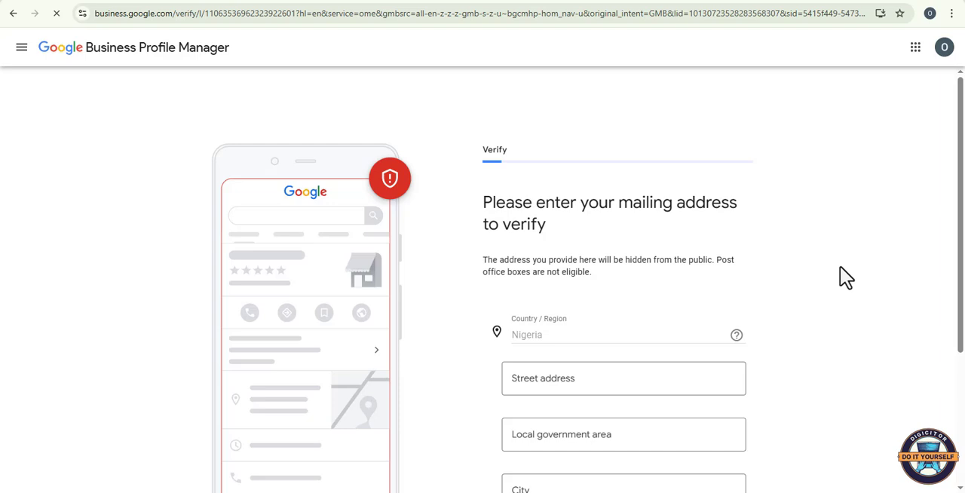
Step: Fill the verification mailing address from the saved address suggestion and select Delta as the state
scroll(799, 307, "down", 1)
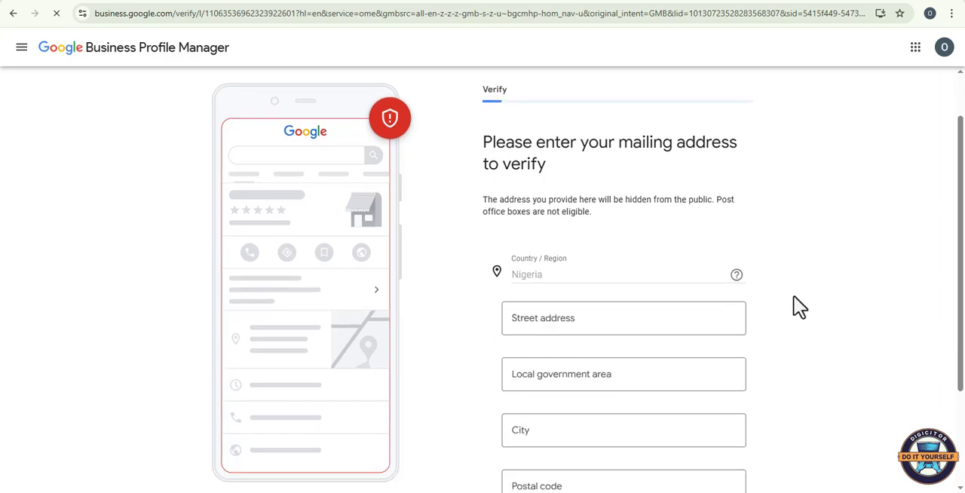
scroll(799, 307, "down", 1)
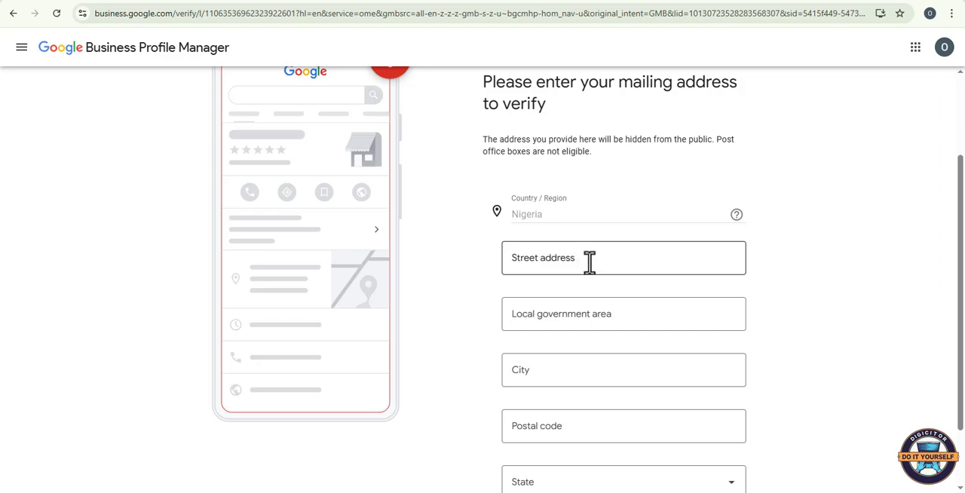
left_click(589, 261)
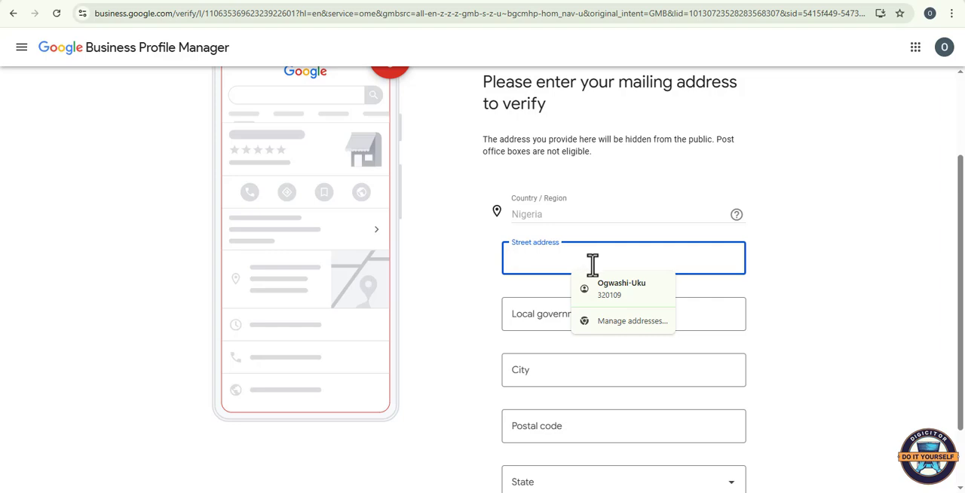
left_click(630, 290)
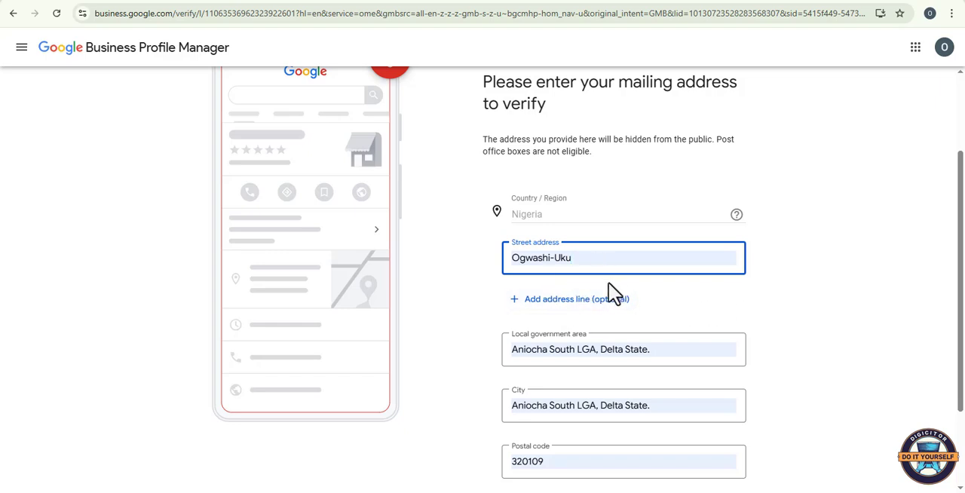
scroll(616, 295, "down", 1)
scroll(618, 295, "down", 1)
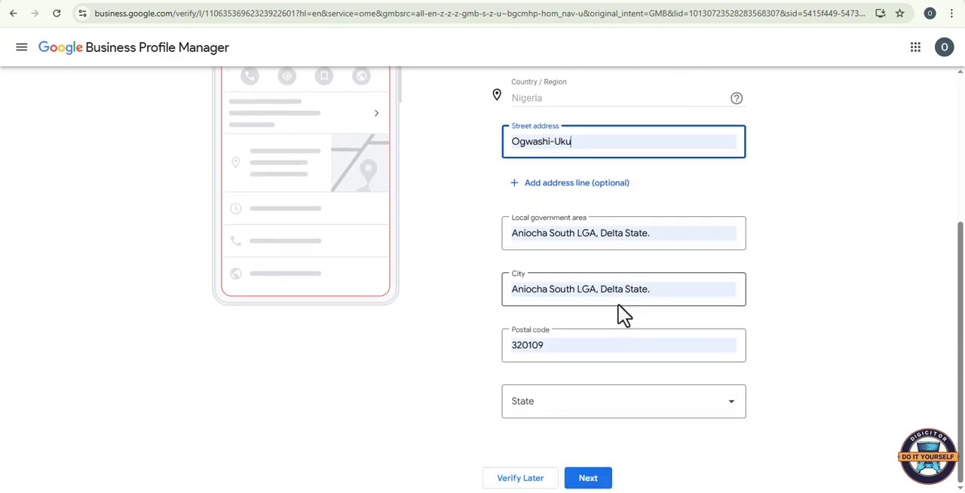
left_click(577, 413)
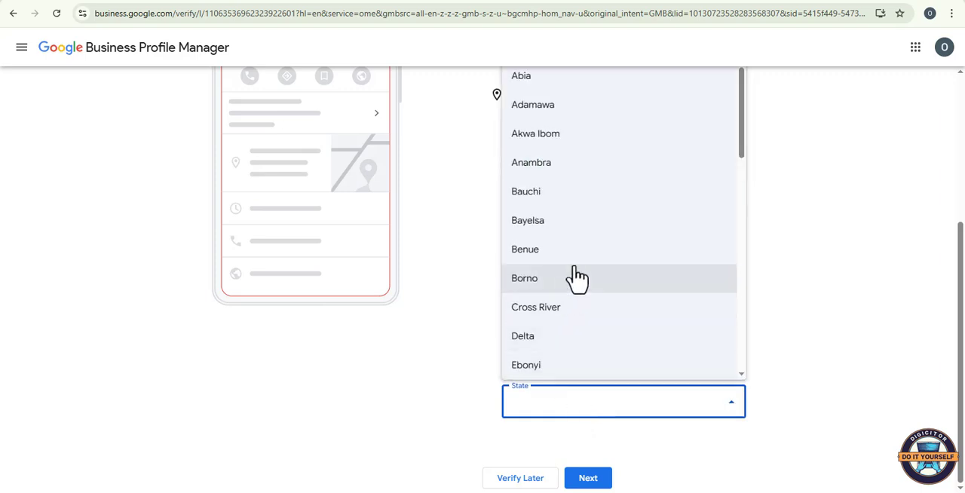
left_click(552, 341)
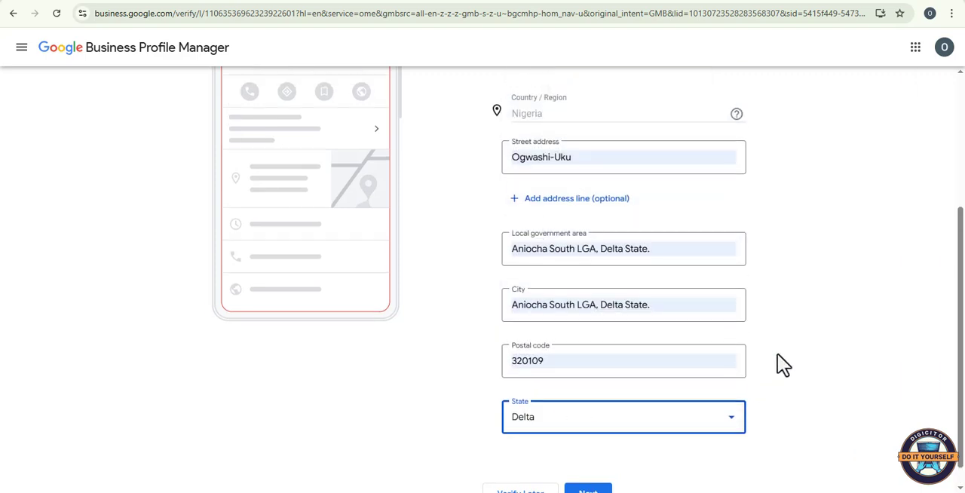
Step: Submit the mailing address, choose to verify later, and accept updating the saved address in the Google Account
left_click(590, 483)
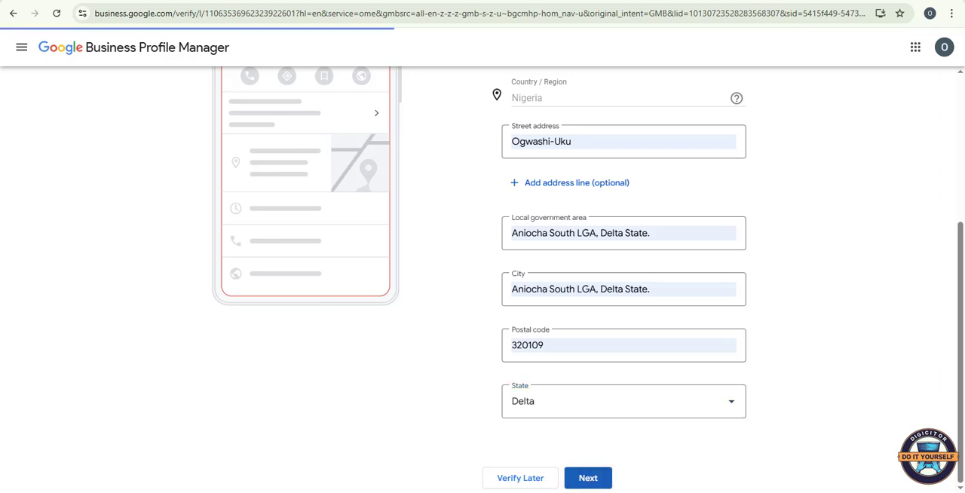
left_click(508, 481)
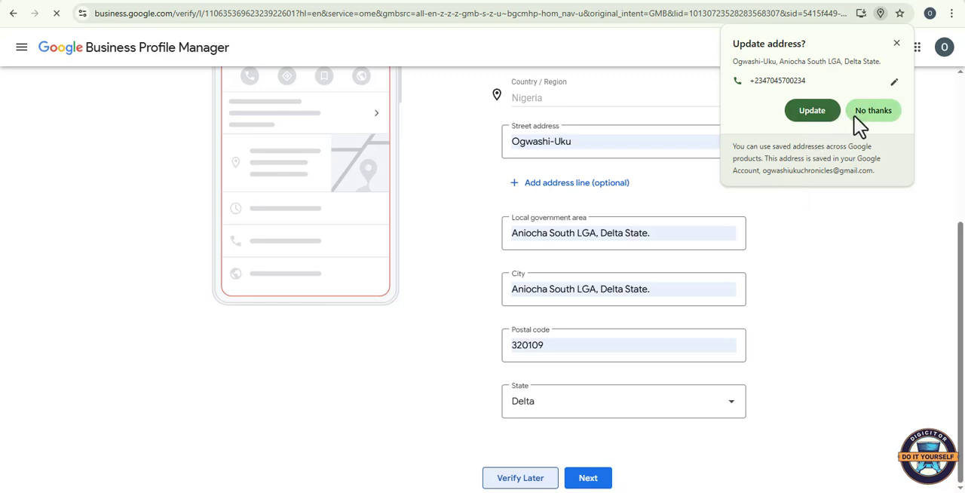
left_click(813, 115)
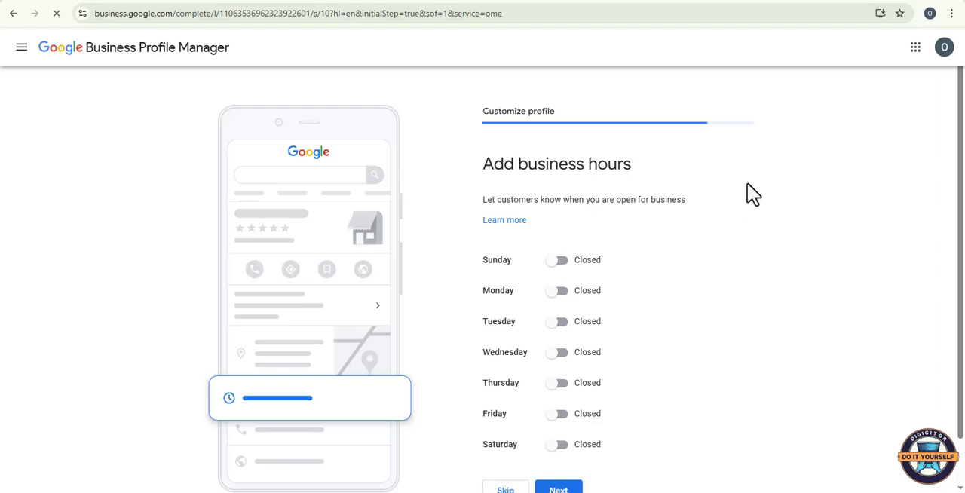
Step: Mark Monday as open in the business hours and set its opening time to 8:00 AM
scroll(684, 222, "down", 2)
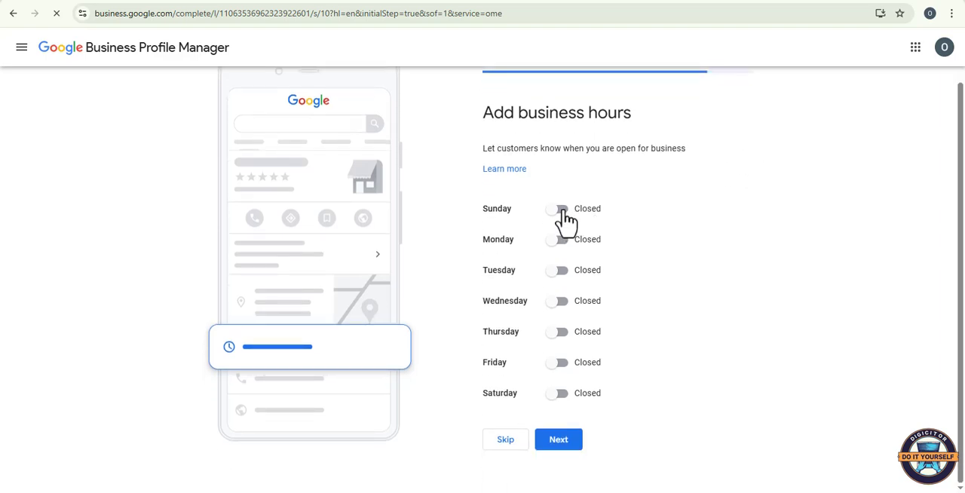
scroll(610, 230, "down", 1)
left_click(560, 211)
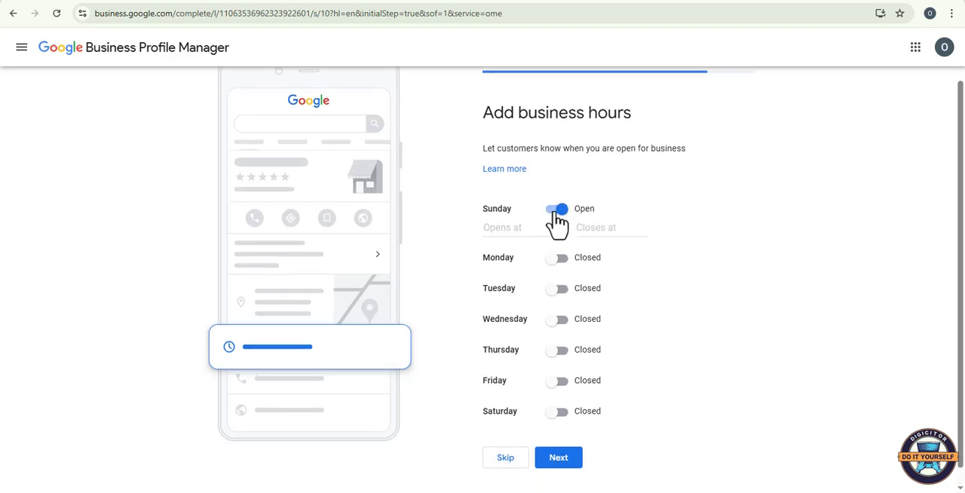
left_click(557, 211)
left_click(558, 242)
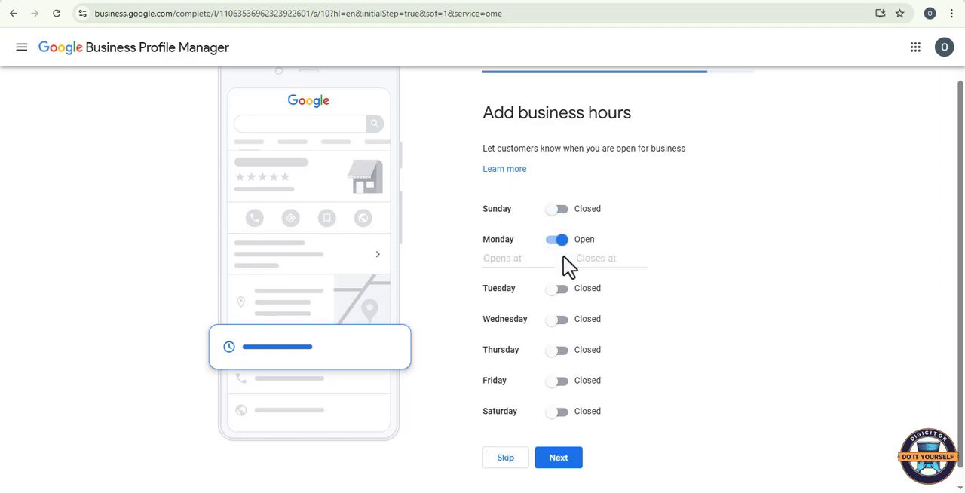
left_click(502, 259)
scroll(532, 324, "down", 5)
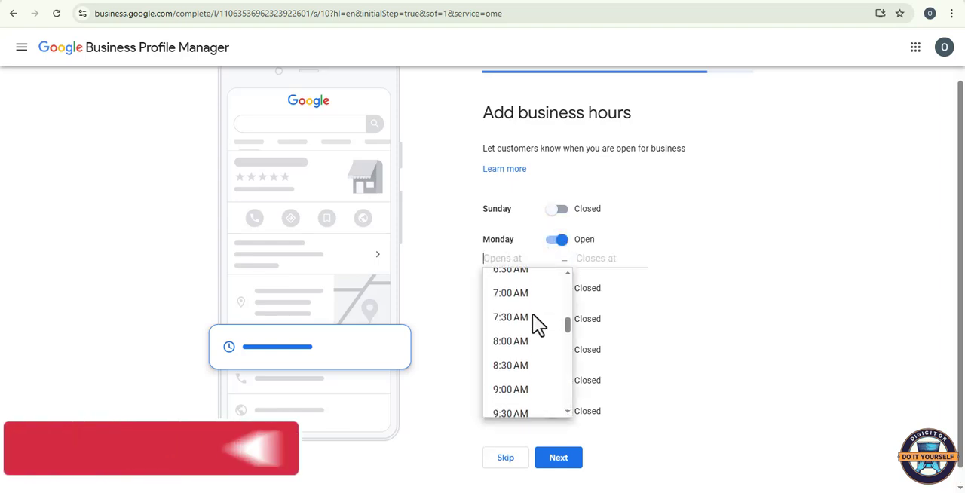
left_click(518, 285)
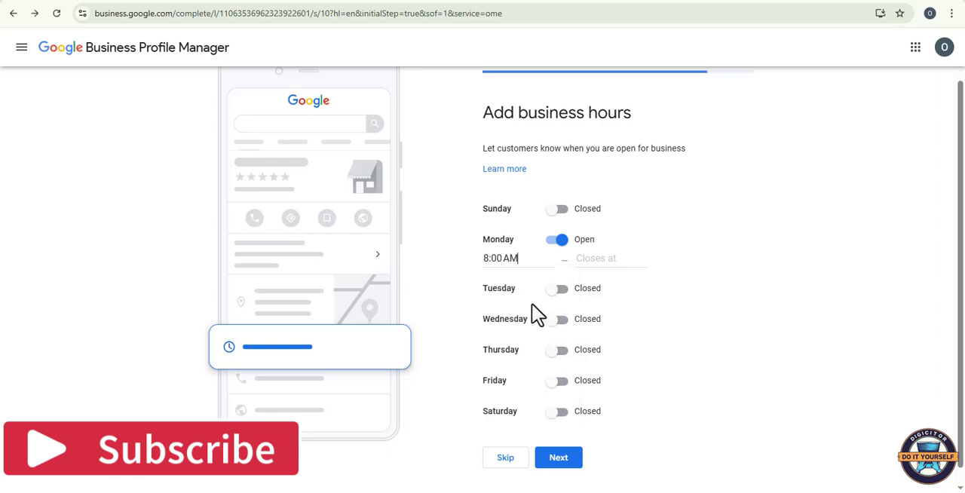
Step: Set Monday's closing time to 4:00 PM
left_click(581, 258)
scroll(626, 332, "down", 1)
scroll(627, 337, "down", 3)
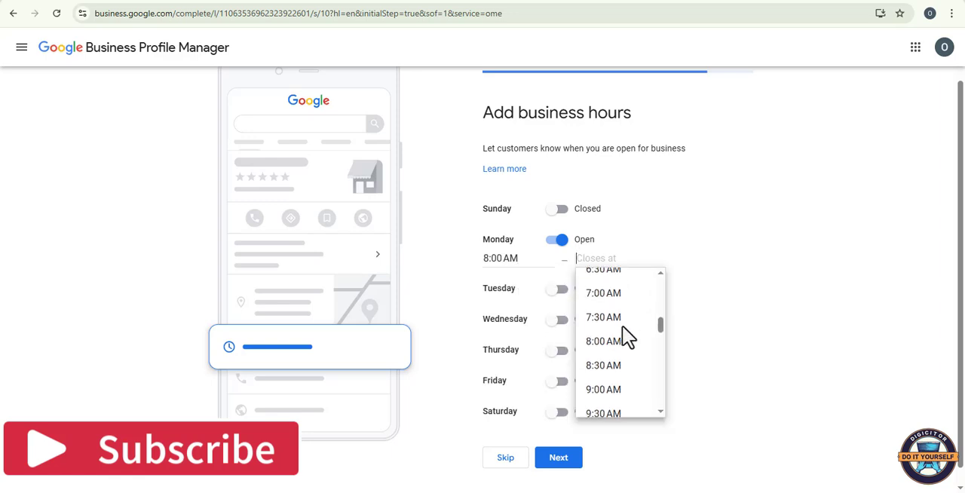
scroll(628, 337, "up", 1)
scroll(628, 337, "up", 1)
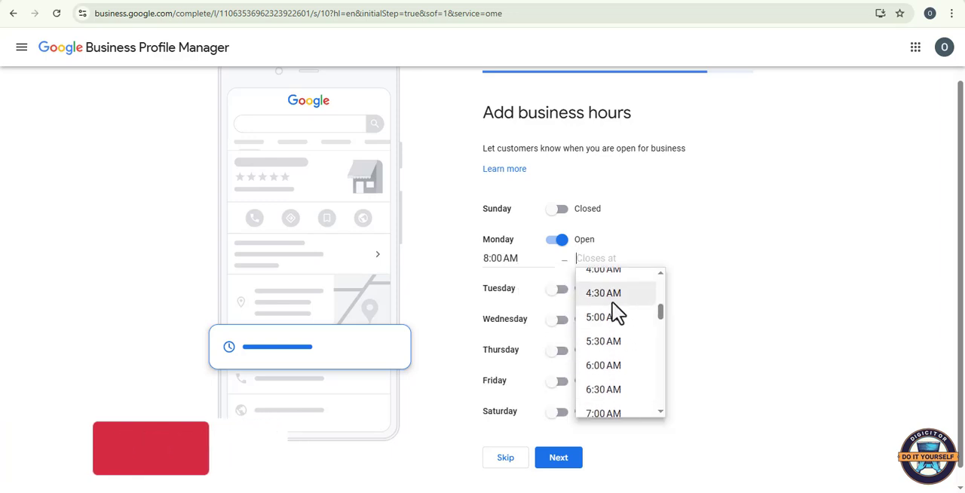
scroll(617, 311, "down", 6)
scroll(614, 305, "down", 2)
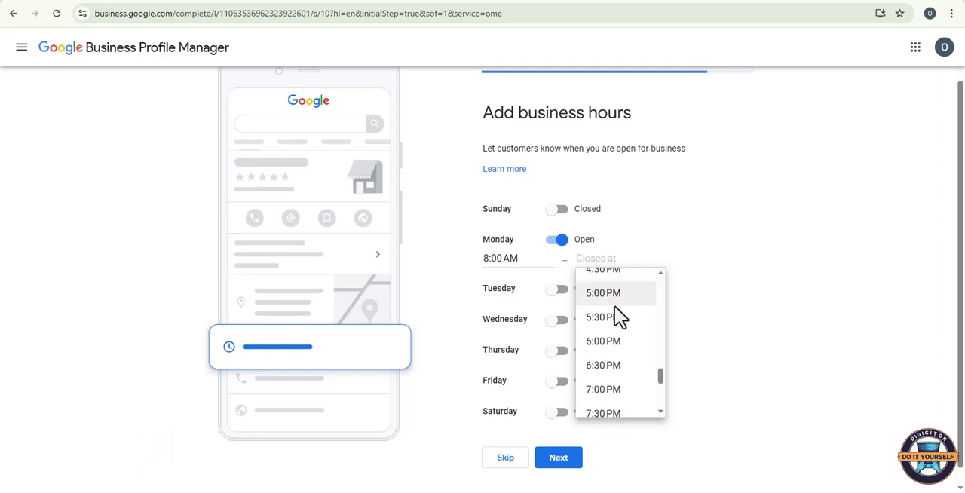
scroll(613, 307, "up", 1)
left_click(615, 306)
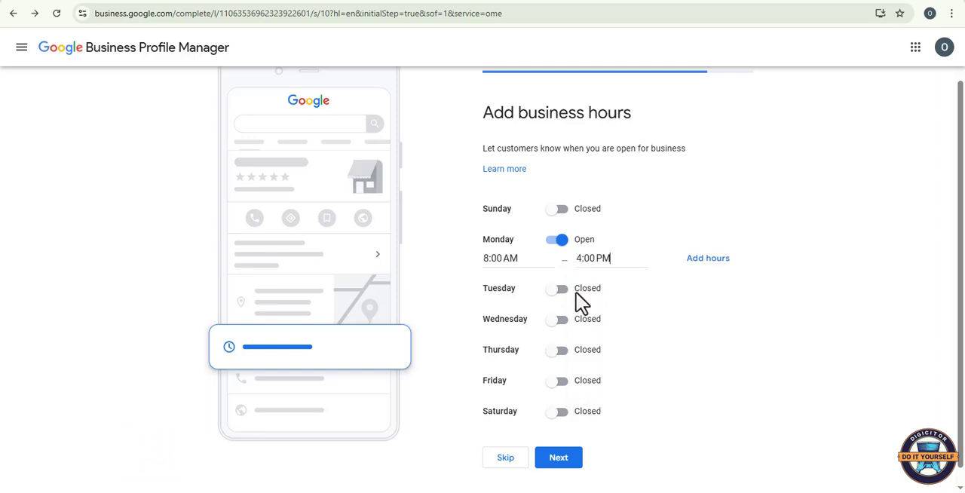
Step: Mark Tuesday as open and set its hours from 8:00 AM to 4:00 PM
left_click(557, 293)
left_click(520, 308)
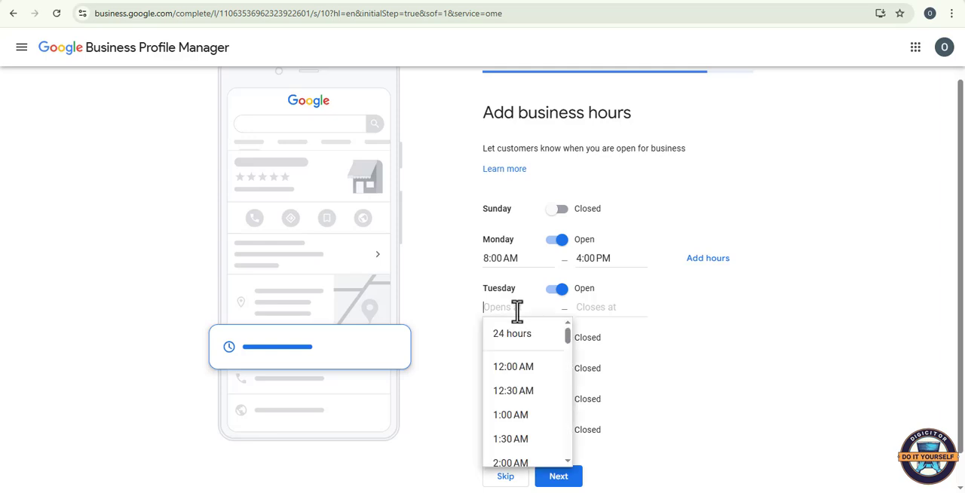
scroll(534, 381, "down", 6)
scroll(528, 373, "up", 3)
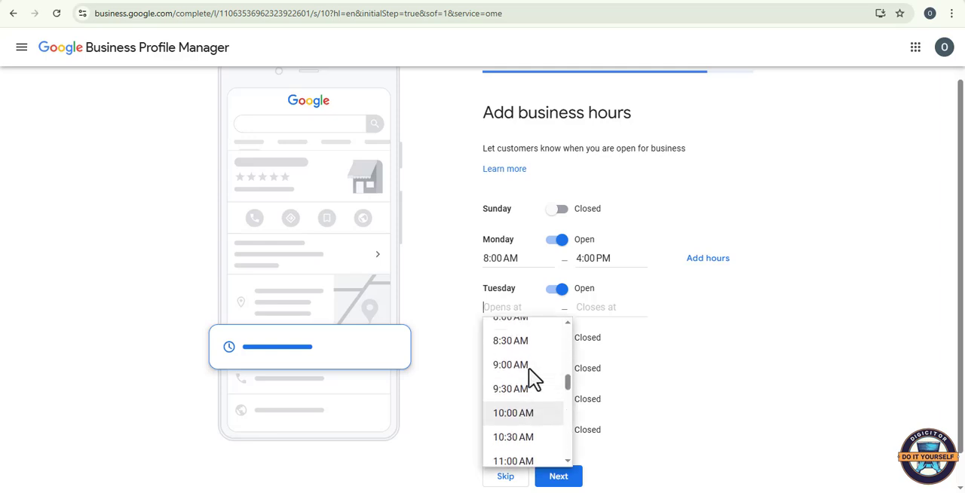
left_click(520, 333)
left_click(603, 309)
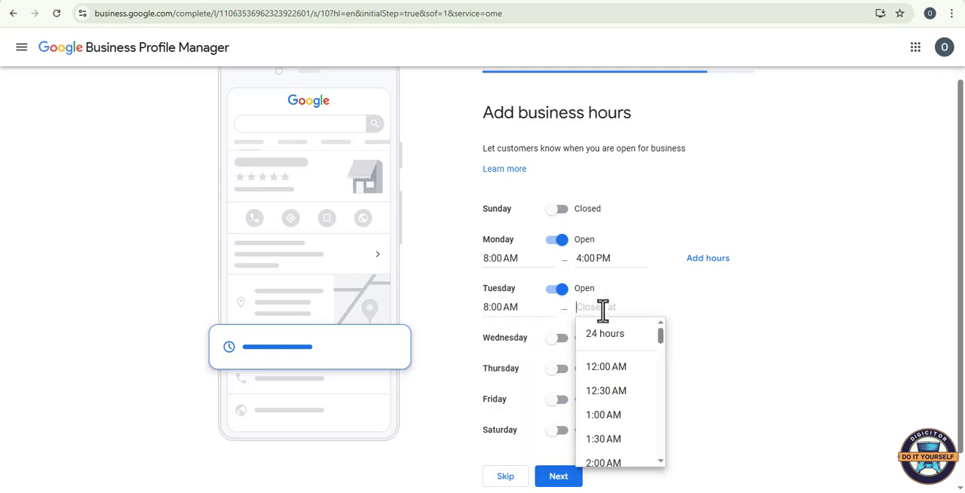
scroll(619, 373, "down", 4)
scroll(620, 377, "down", 4)
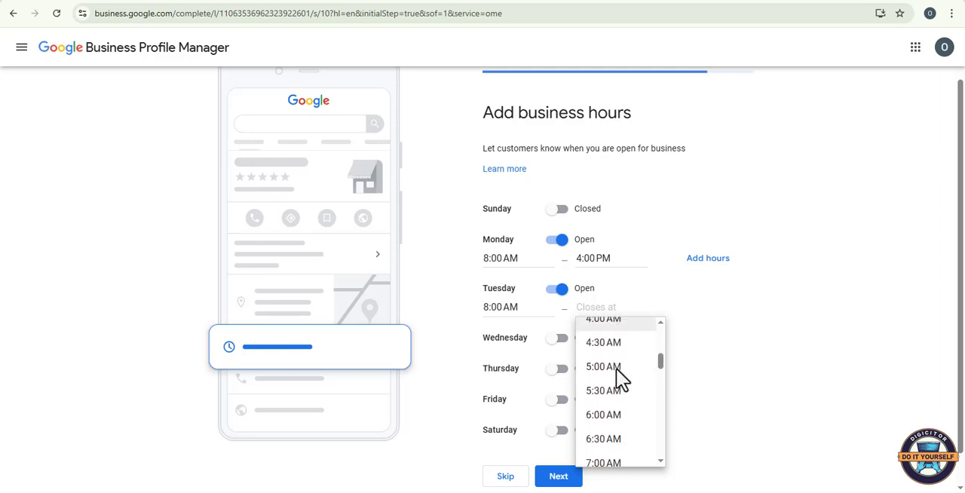
scroll(619, 379, "down", 5)
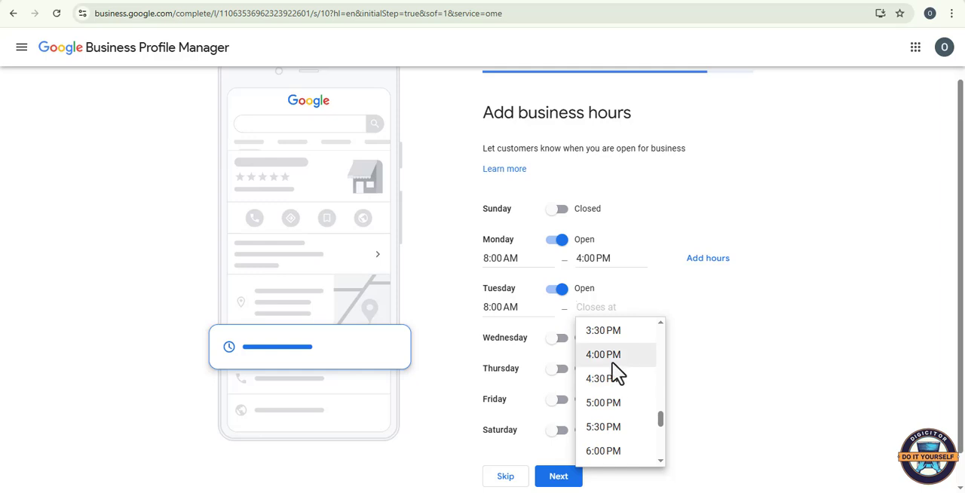
left_click(612, 360)
Step: Mark Wednesday as open and set its hours from 8:00 AM to 4:00 PM
left_click(559, 339)
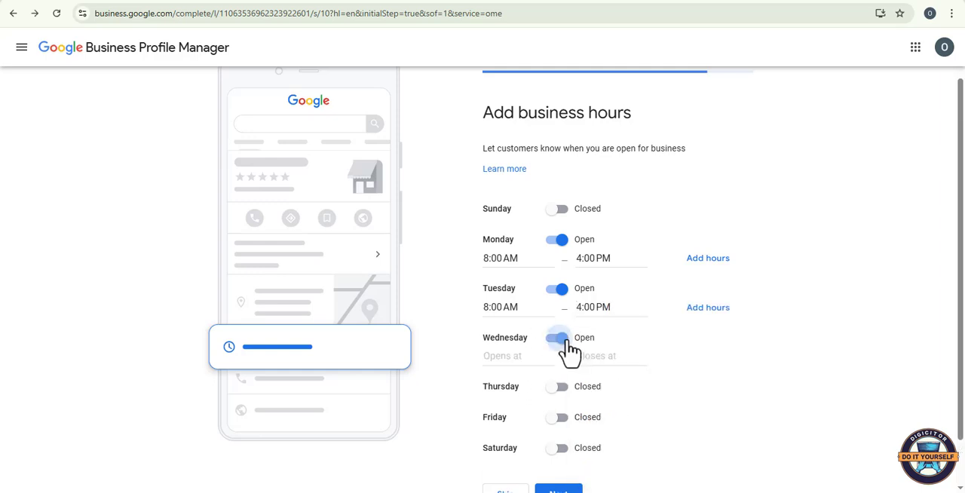
left_click(513, 355)
scroll(527, 387, "down", 6)
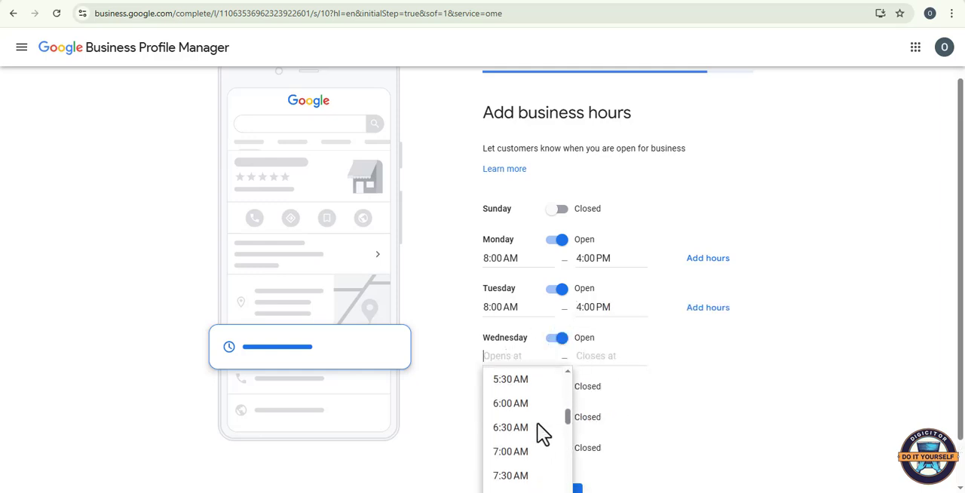
left_click(526, 381)
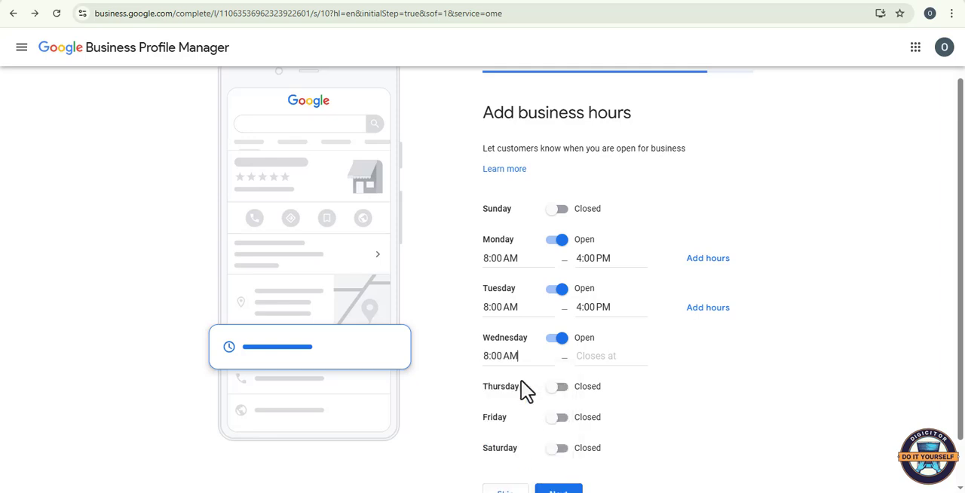
left_click(588, 357)
scroll(612, 400, "down", 4)
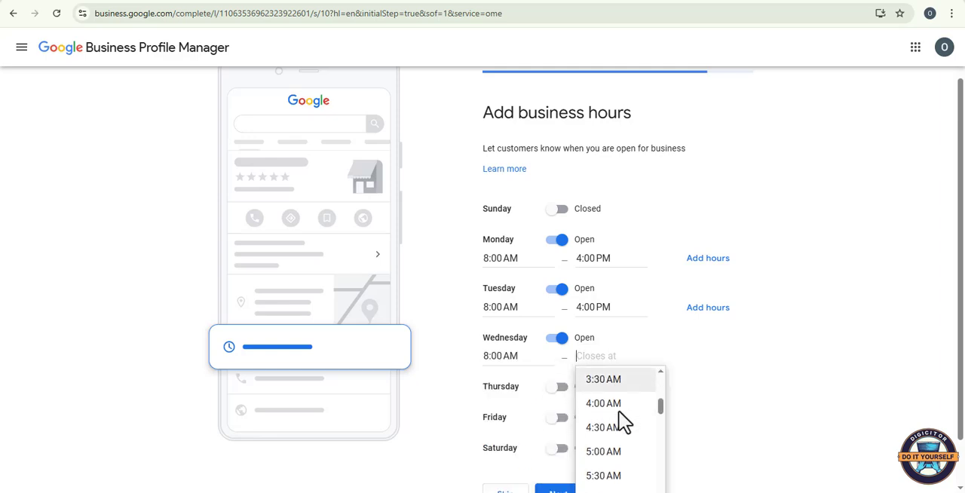
scroll(623, 422, "down", 3)
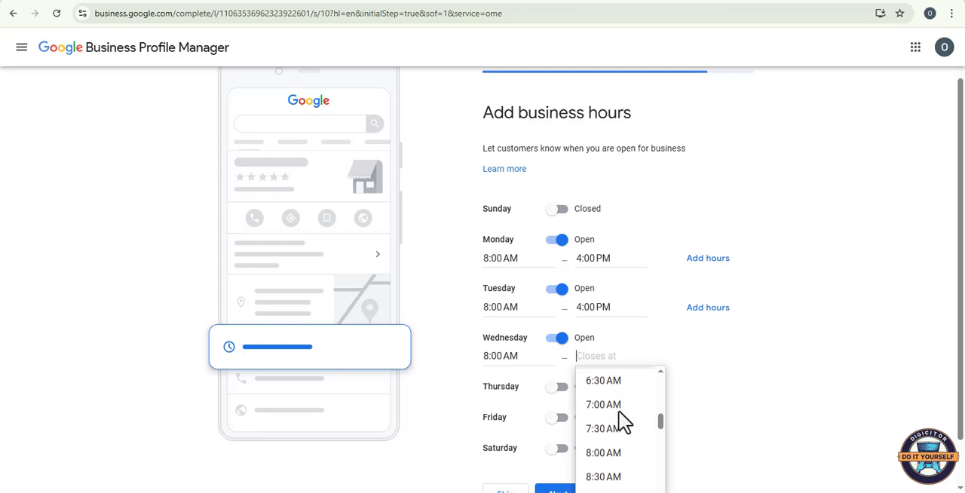
scroll(622, 422, "down", 4)
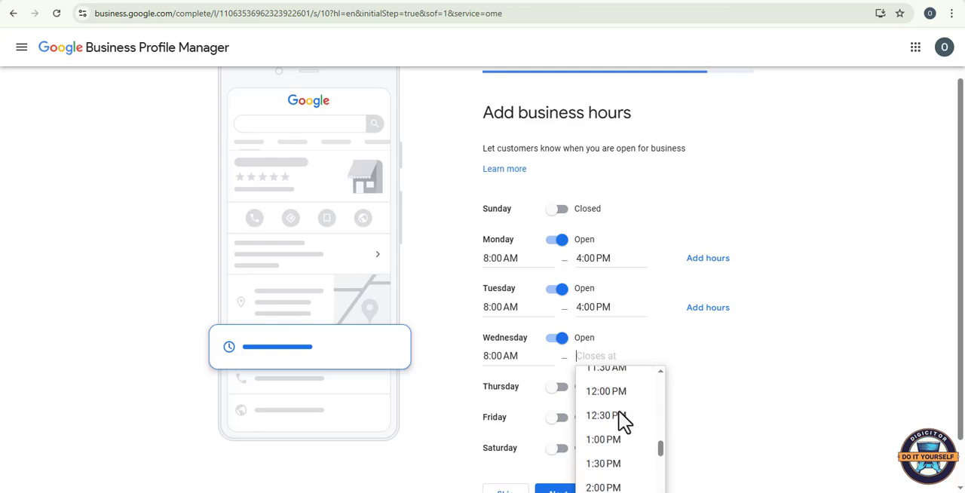
scroll(623, 419, "down", 3)
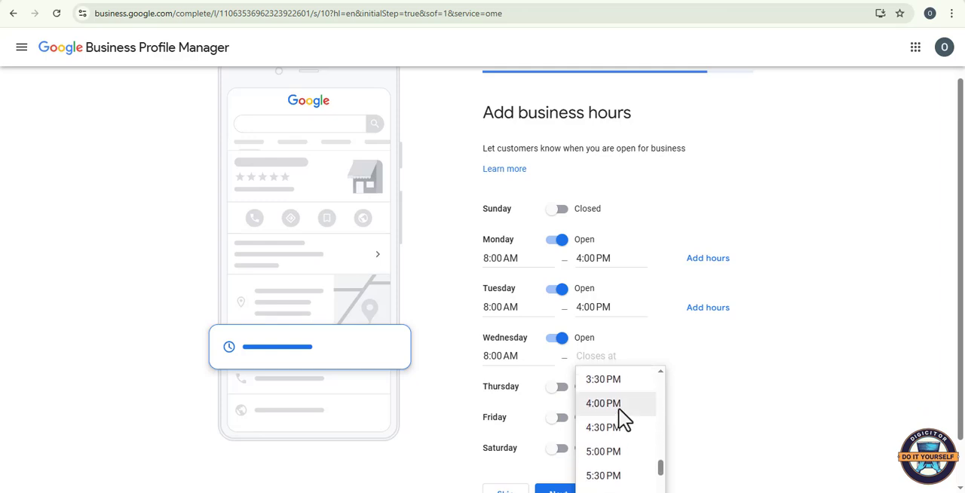
left_click(622, 420)
Step: Mark Thursday as open and set its hours from 8:00 AM to 4:00 PM
scroll(550, 399, "down", 1)
left_click(559, 336)
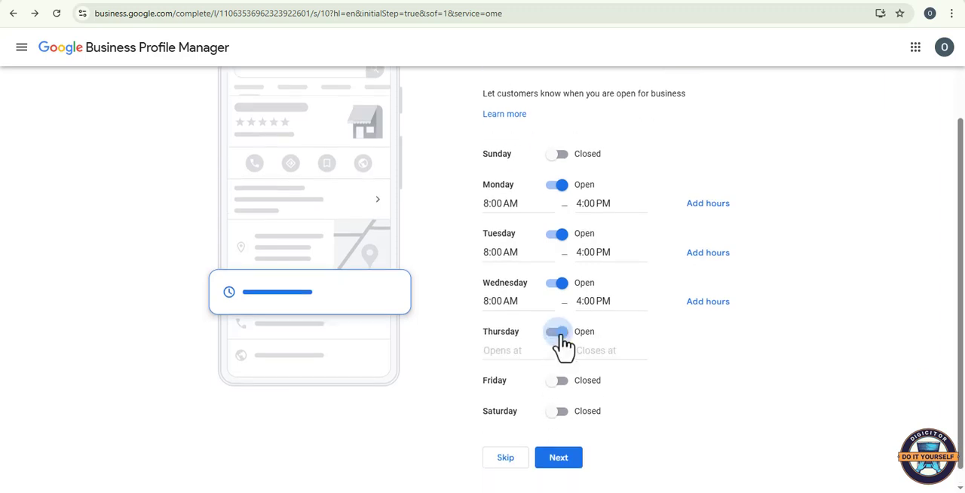
left_click(513, 351)
scroll(530, 392, "down", 6)
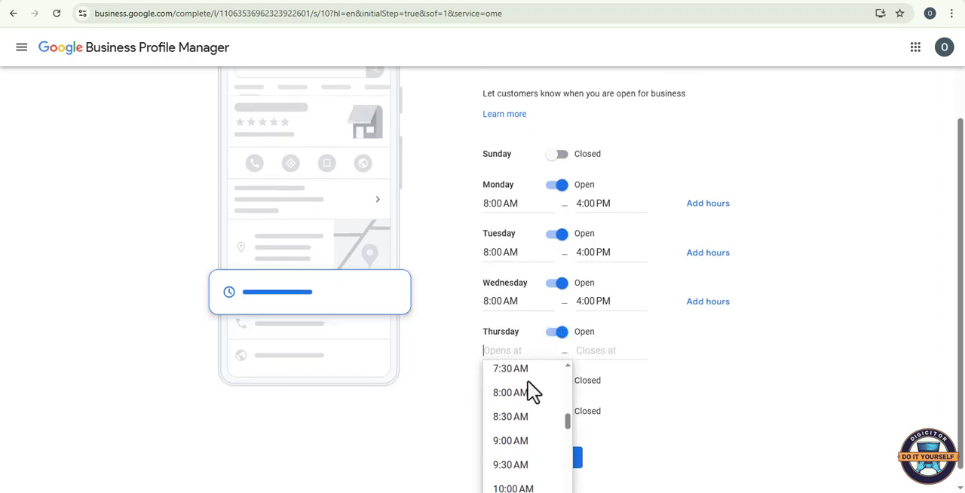
left_click(530, 377)
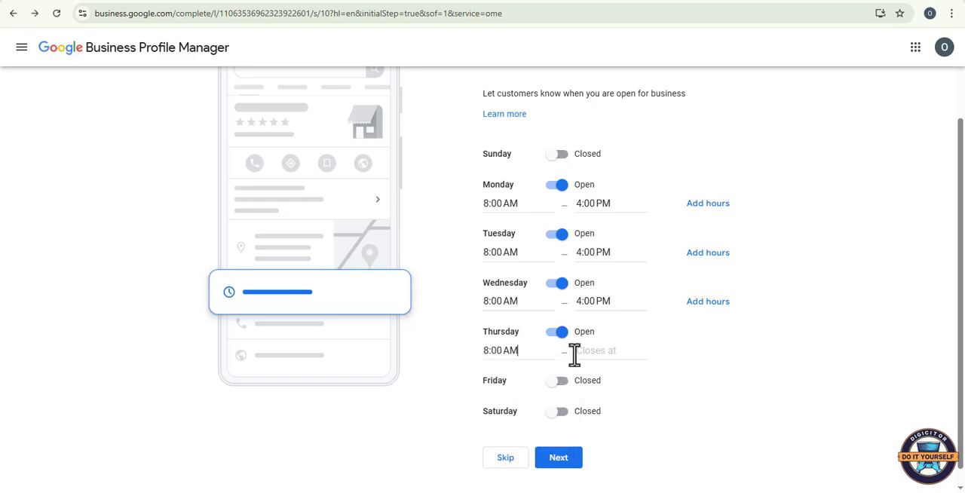
left_click(584, 350)
scroll(614, 398, "down", 1)
scroll(615, 397, "down", 10)
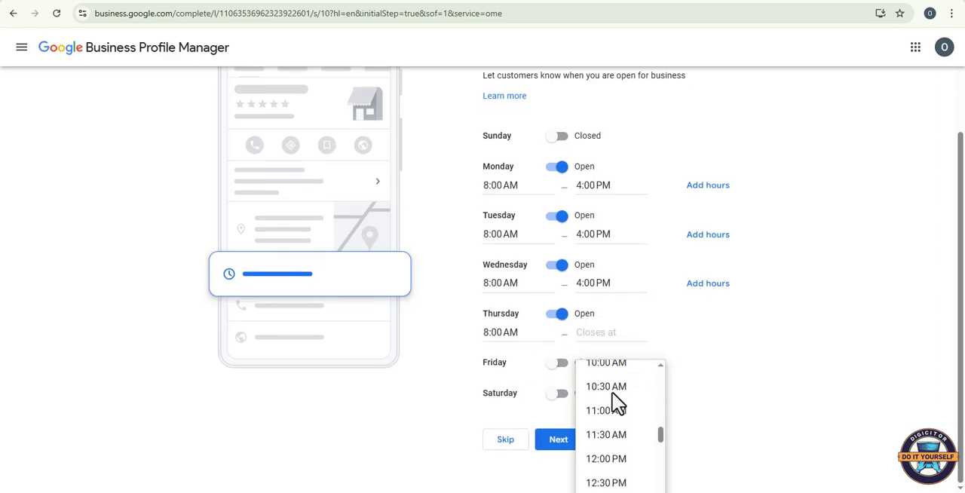
left_click(614, 397)
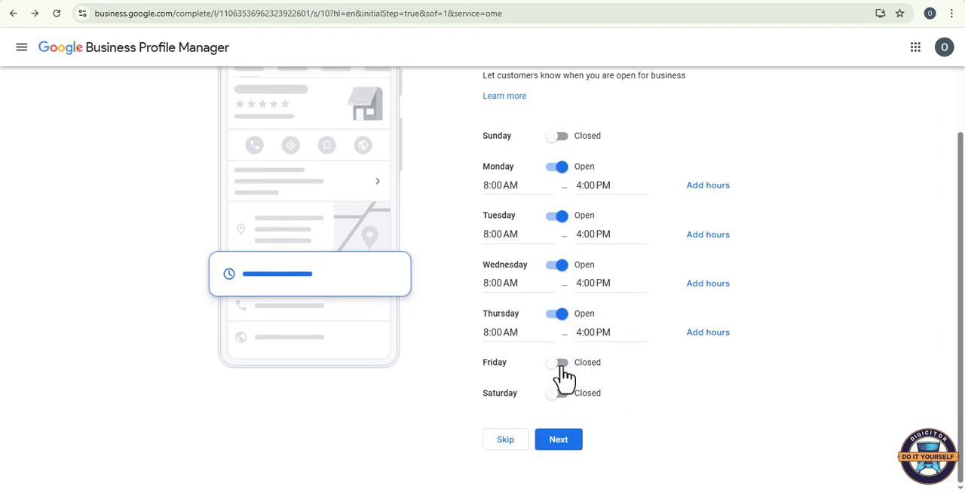
Step: Mark Friday as open in the business hours and set its opening time to 8:00 AM
left_click(562, 365)
scroll(512, 369, "down", 1)
left_click(512, 365)
scroll(528, 403, "down", 3)
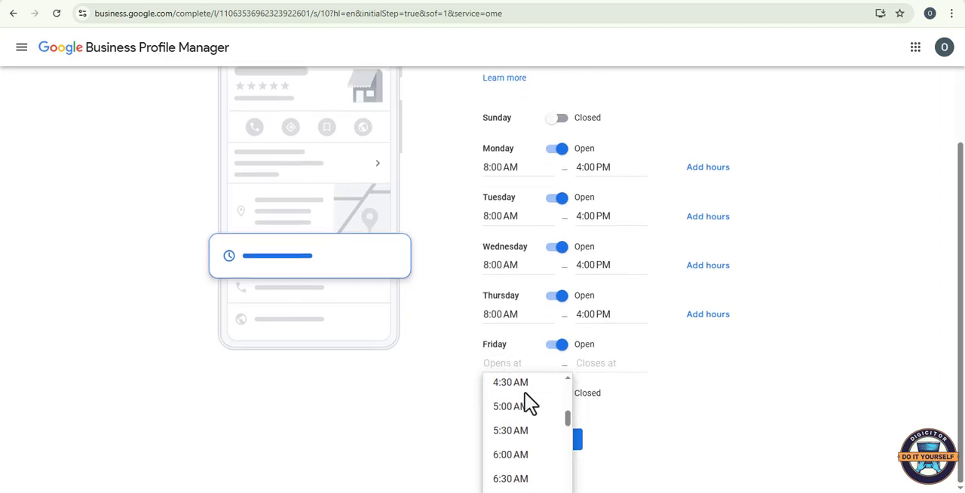
scroll(527, 403, "down", 4)
left_click(527, 393)
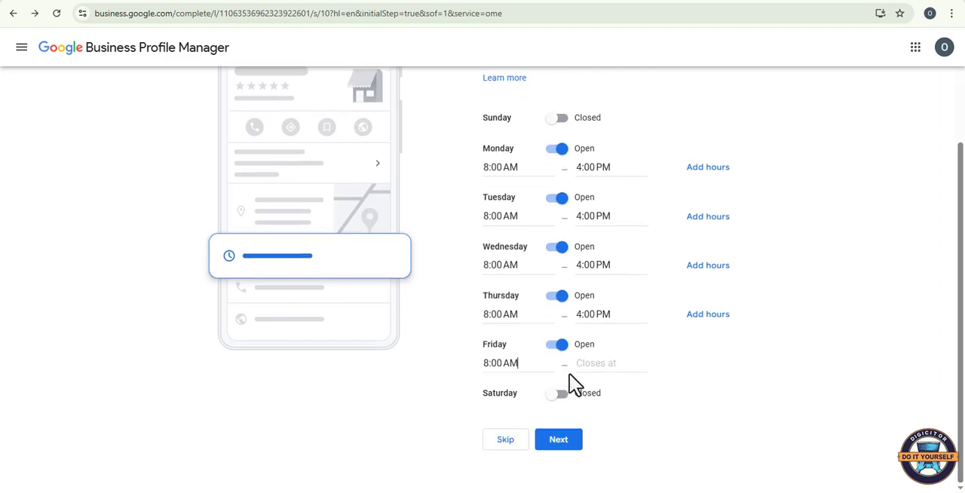
Step: Set Friday's closing time to 4:00 PM and submit the business hours
left_click(581, 364)
scroll(614, 407, "down", 4)
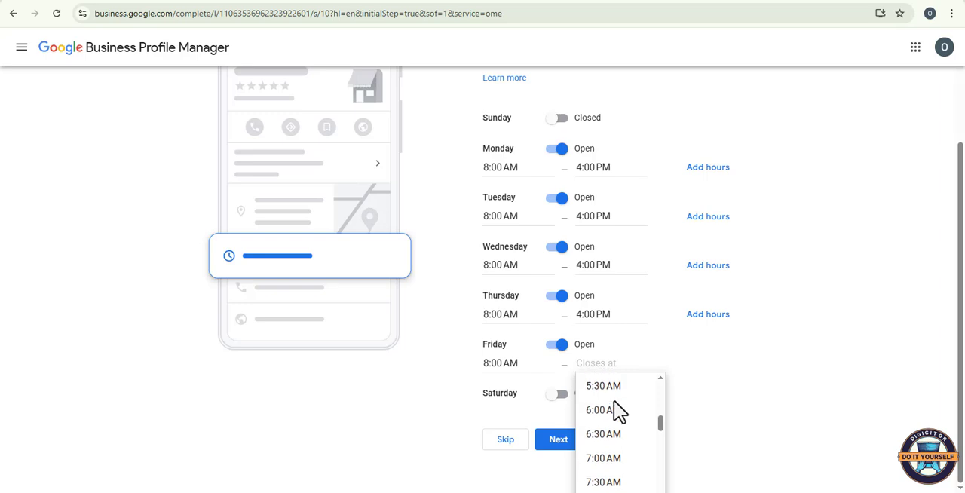
scroll(613, 401, "down", 4)
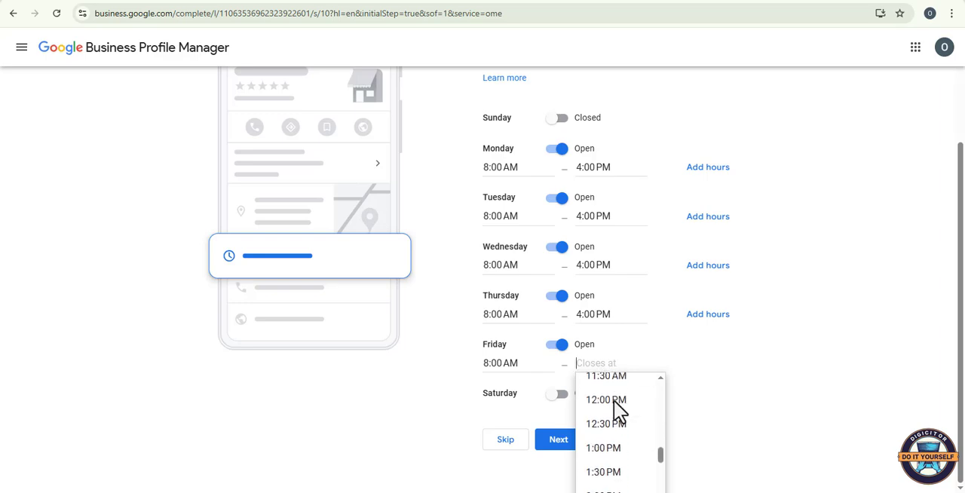
scroll(614, 407, "down", 1)
scroll(615, 411, "down", 1)
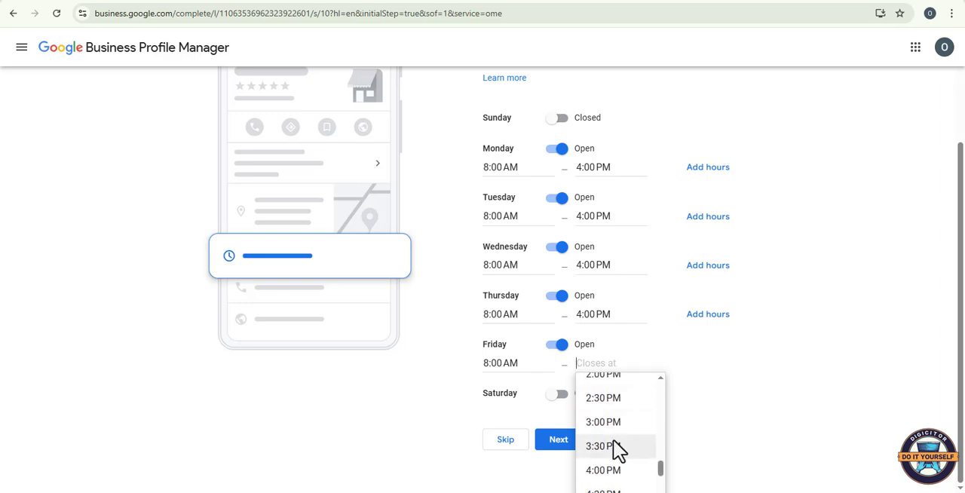
left_click(613, 472)
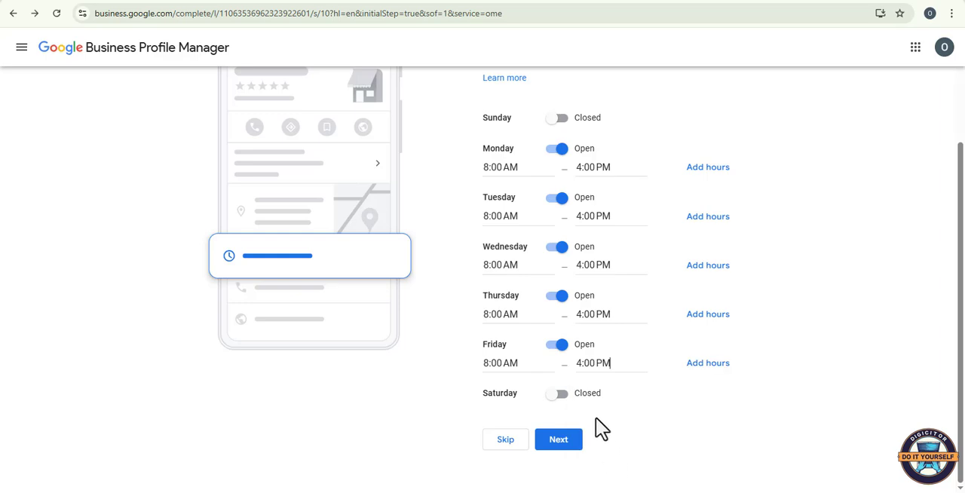
left_click(558, 441)
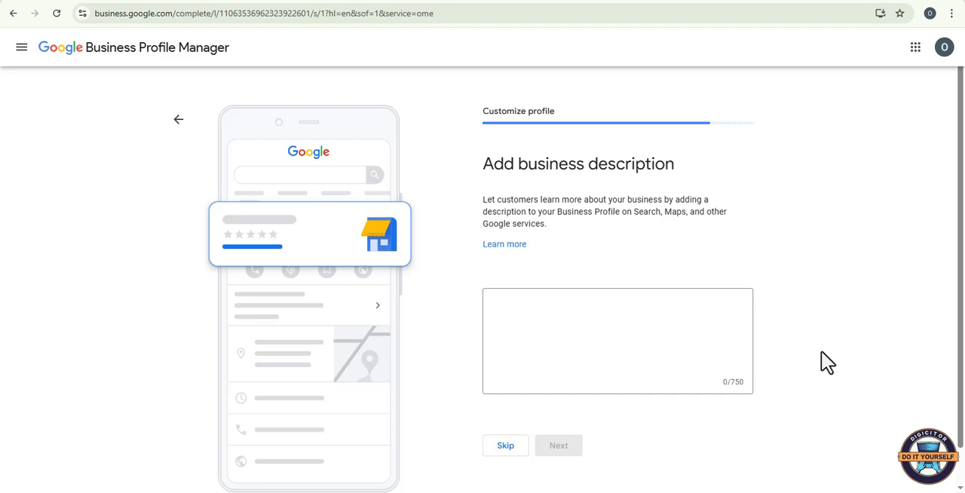
Step: Enter the business description "A publishing and media house in the heart of Aniocha South Local Government Area, Delta State" and submit it
left_click(500, 302)
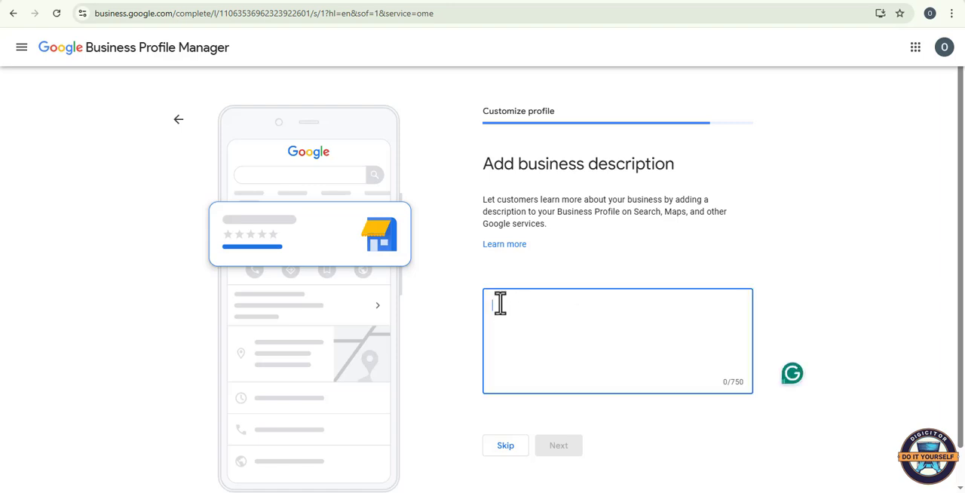
type("A publishing")
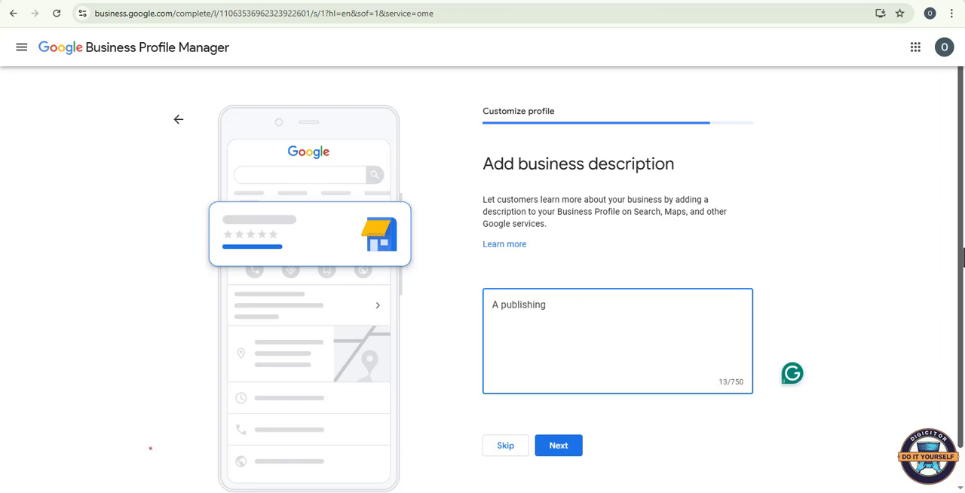
type("and media h")
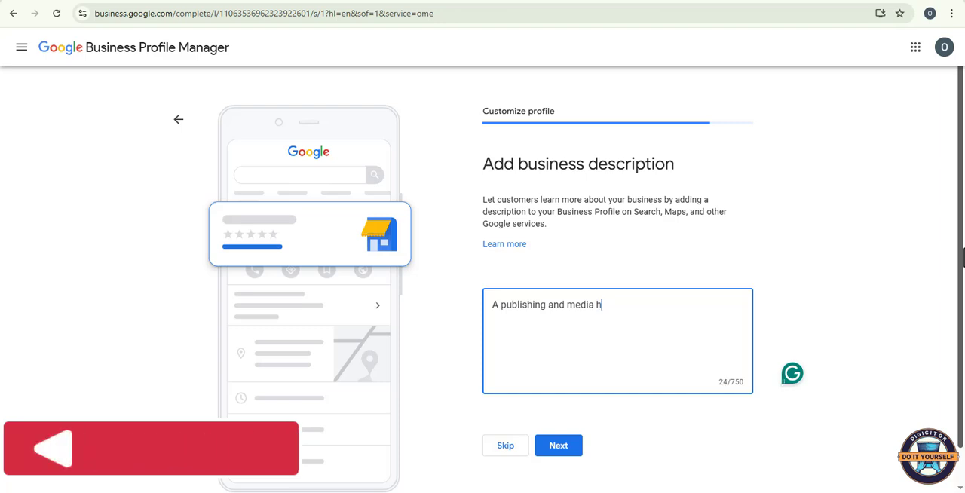
type("ouse ")
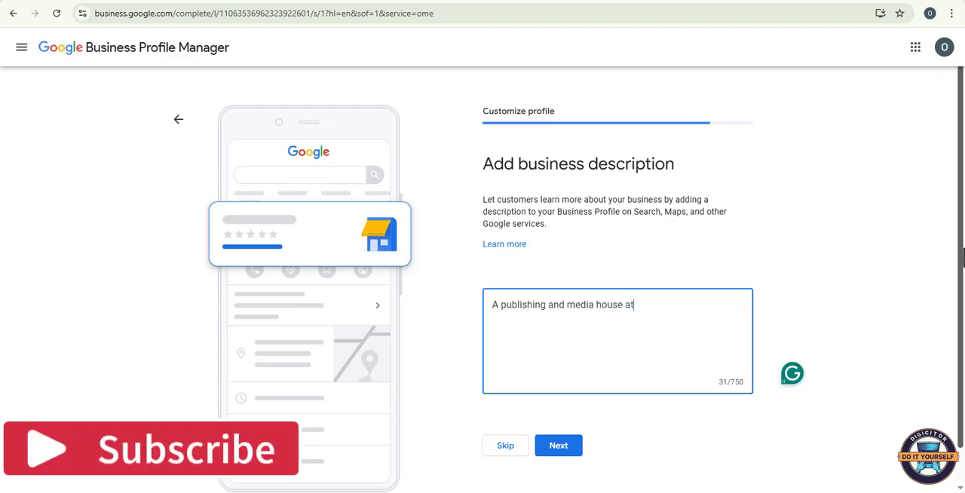
type("in the he")
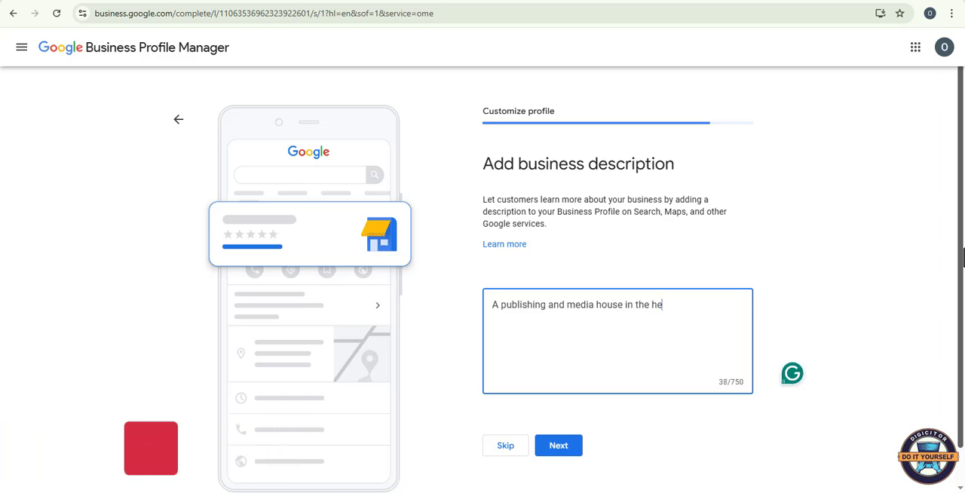
type("art")
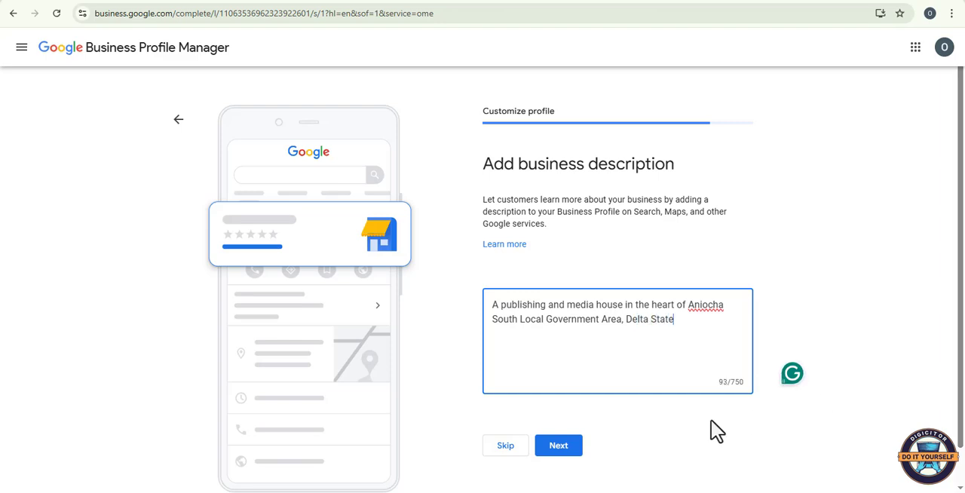
left_click(559, 445)
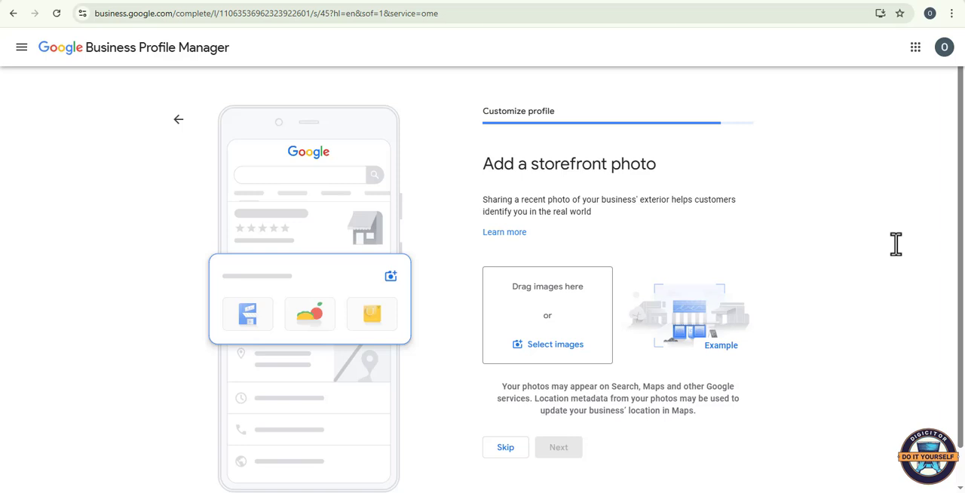
Step: Start selecting a storefront photo and open the Delta Chronicles Website folder on Local Disk (E:)
left_click(549, 348)
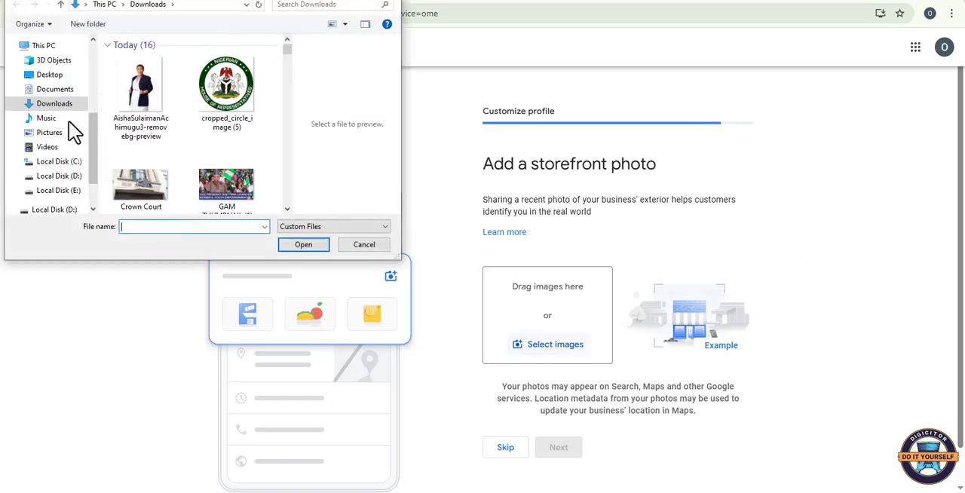
left_click(61, 193)
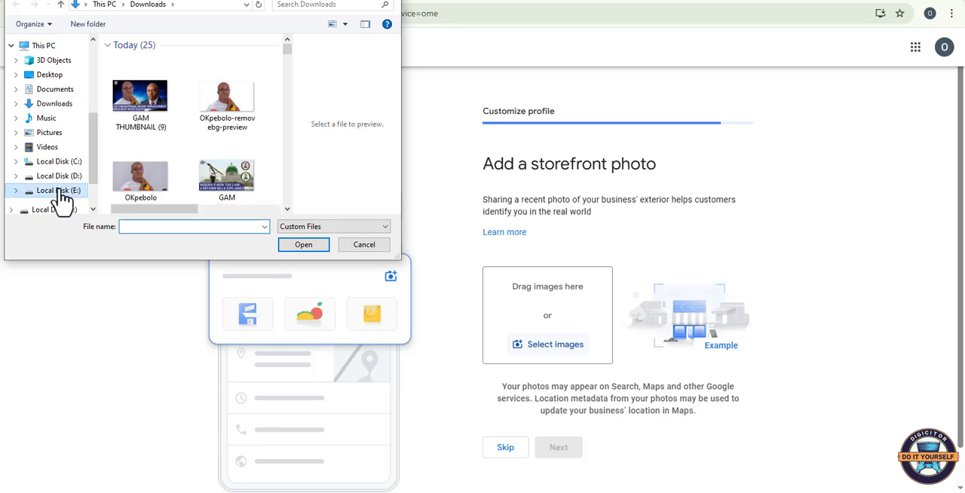
scroll(204, 177, "down", 5)
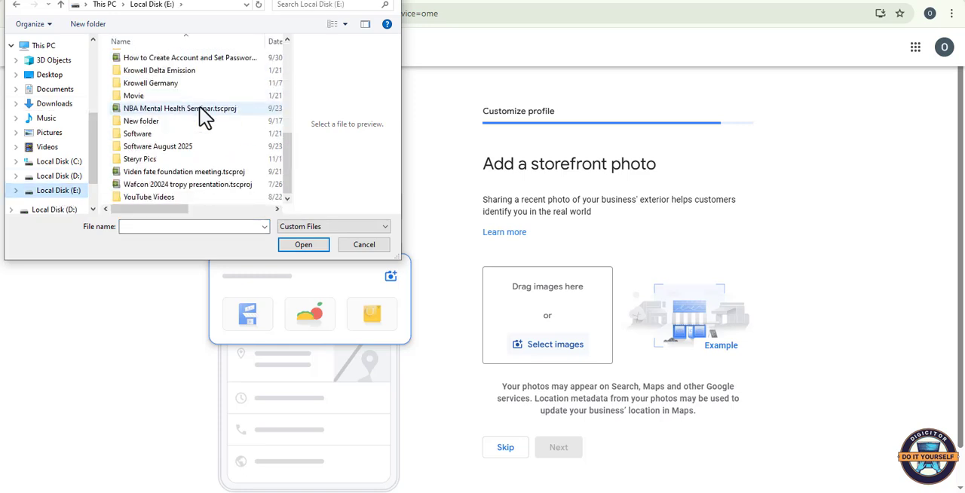
scroll(204, 121, "up", 3)
double_click(195, 106)
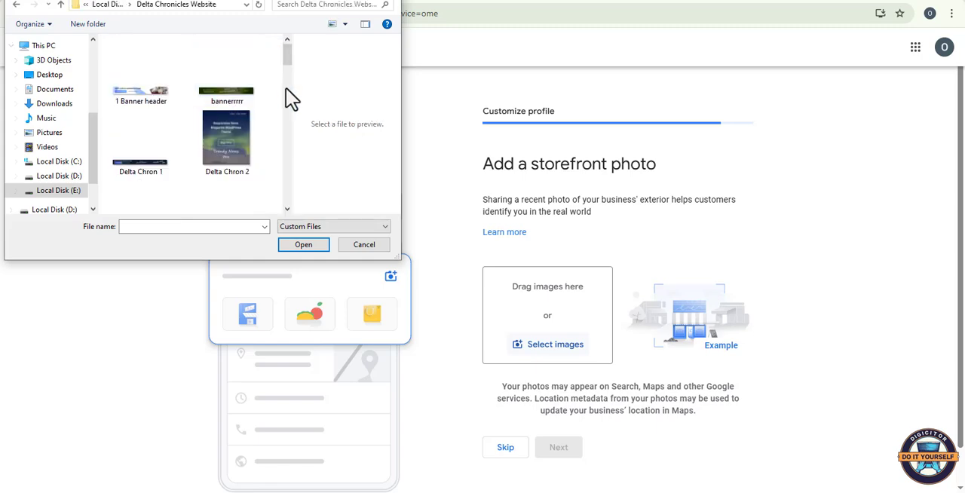
Step: Upload the Ogwashi-Uku Chronicles image "Vibrant Cartoon-Style Logo Featuring Palm Fronds" as the storefront photo and submit it
scroll(291, 98, "down", 3)
scroll(291, 98, "down", 1)
scroll(291, 98, "up", 5)
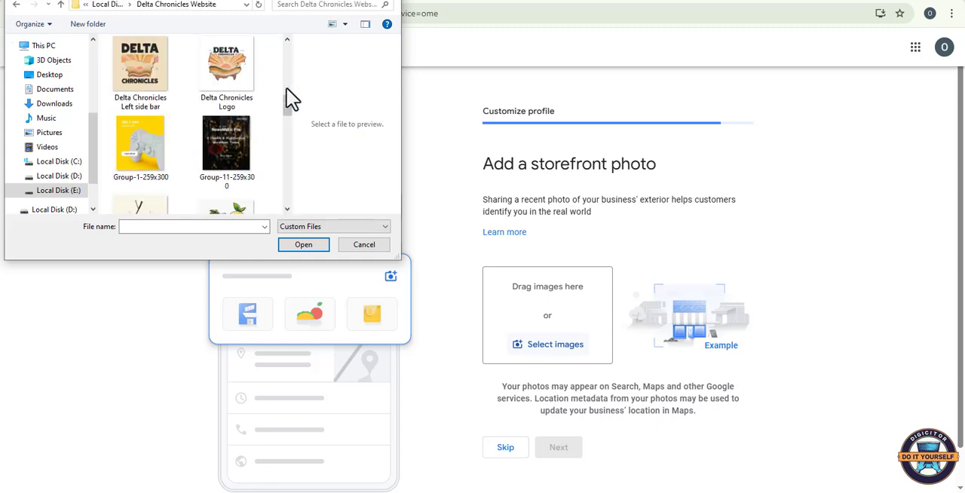
scroll(291, 98, "down", 2)
scroll(272, 99, "down", 1)
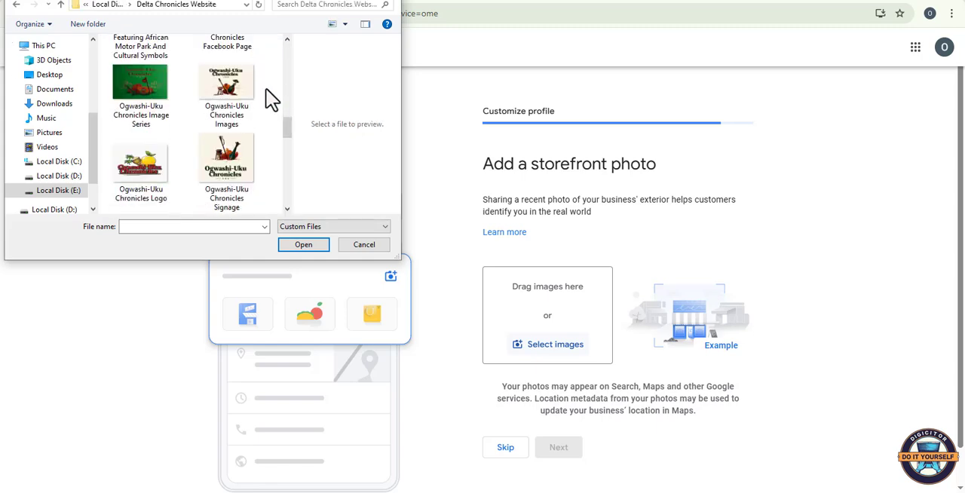
scroll(275, 109, "down", 8)
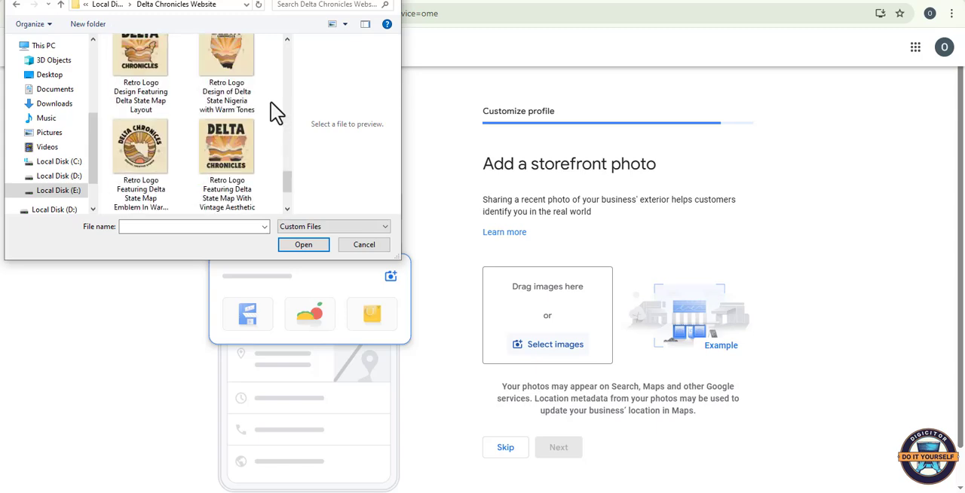
left_click(156, 153)
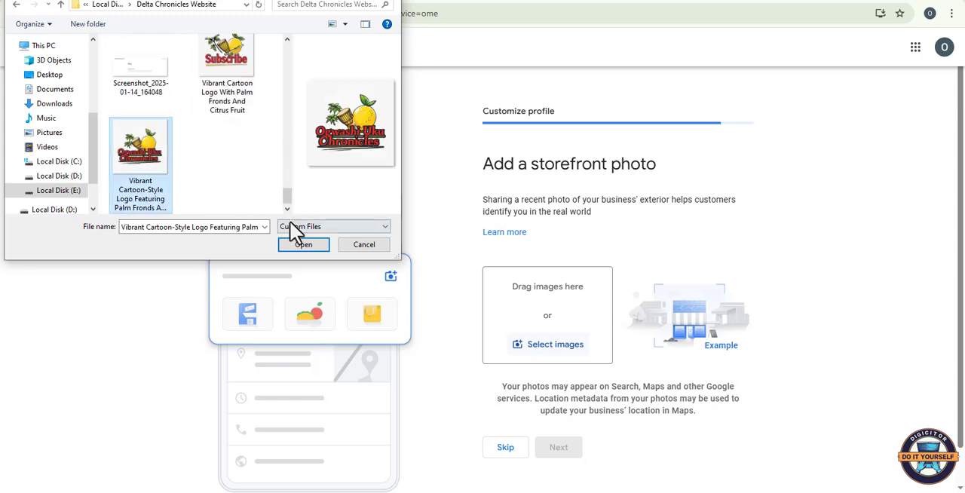
left_click(302, 245)
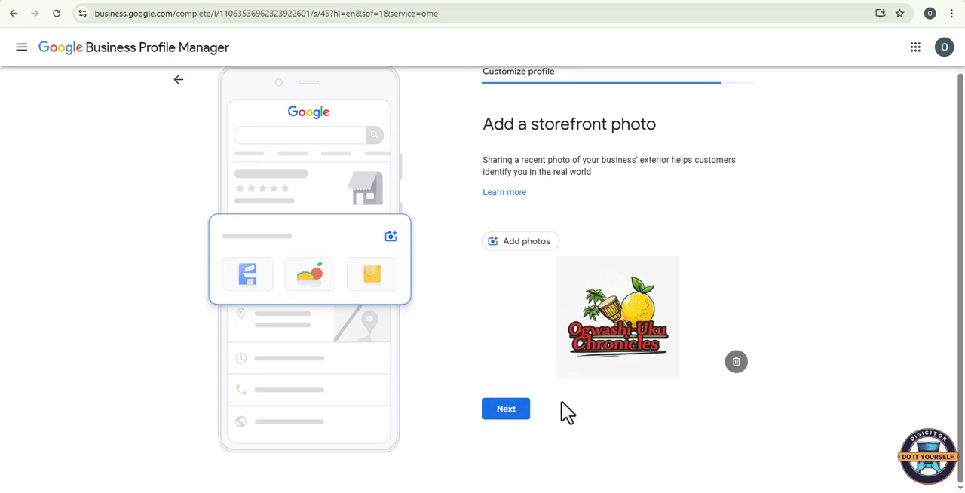
left_click(507, 410)
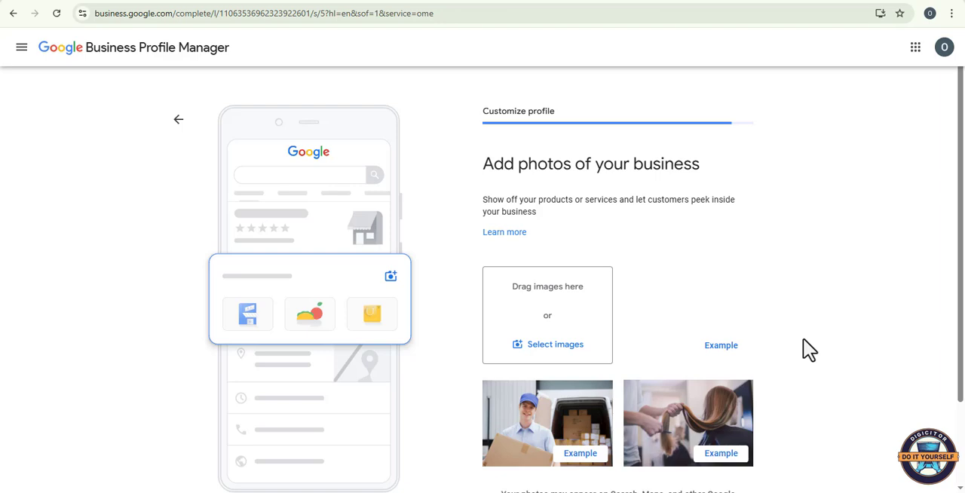
Step: Review the request for photos of the business and skip adding them
scroll(809, 349, "down", 1)
scroll(809, 349, "down", 1)
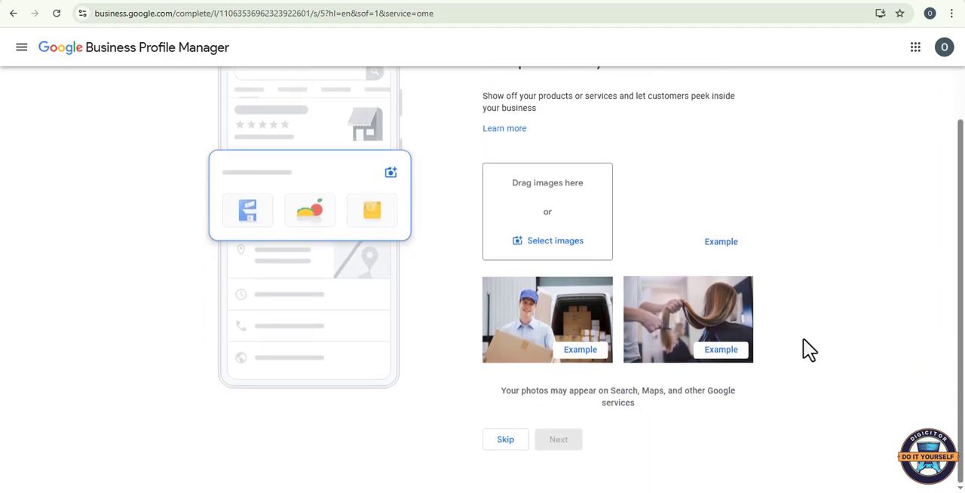
scroll(809, 349, "up", 2)
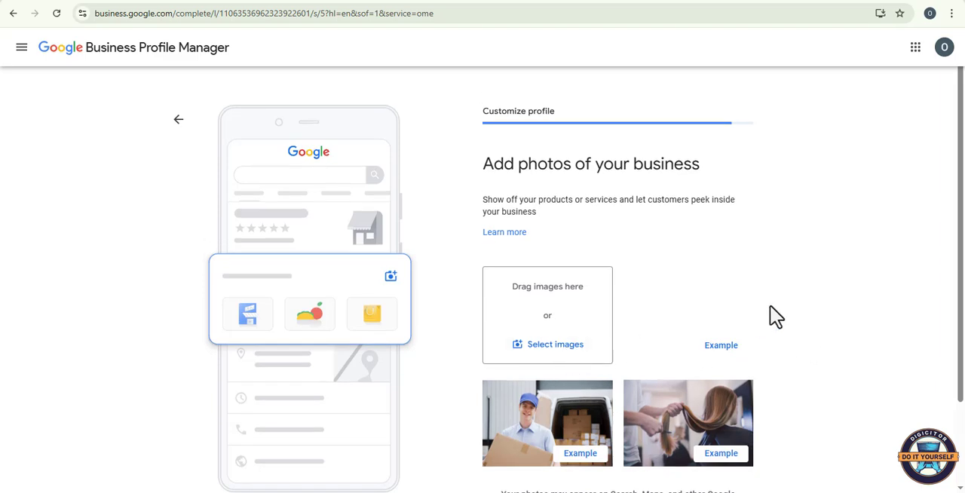
scroll(811, 312, "down", 2)
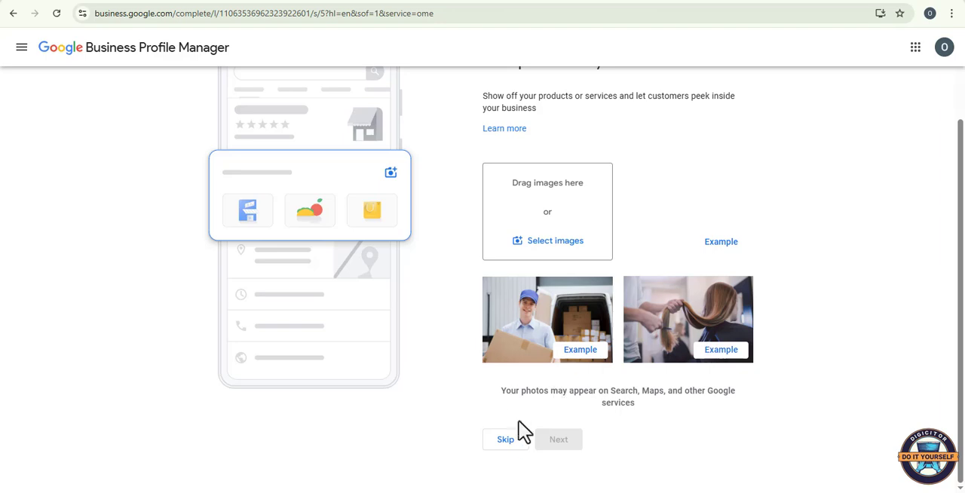
left_click(506, 441)
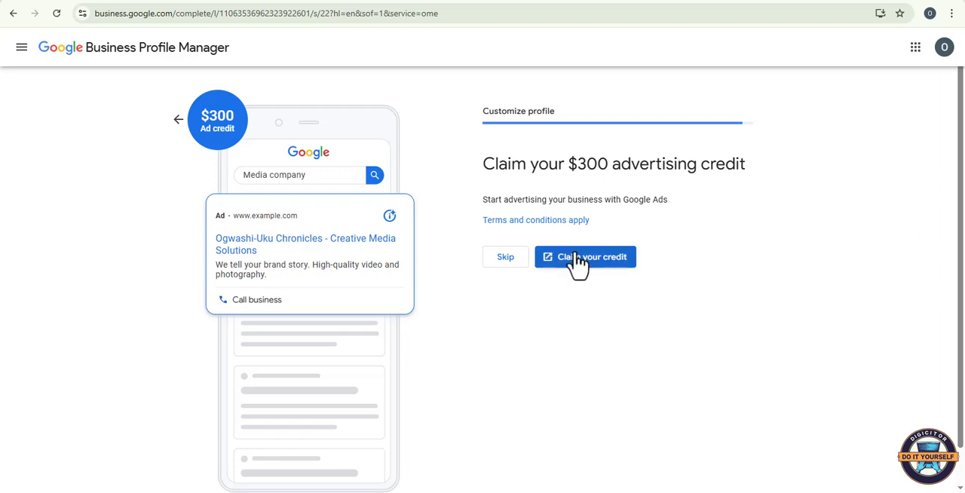
Step: Skip the $300 advertising credit offer and finish the profile setup past the verification notice
left_click(505, 260)
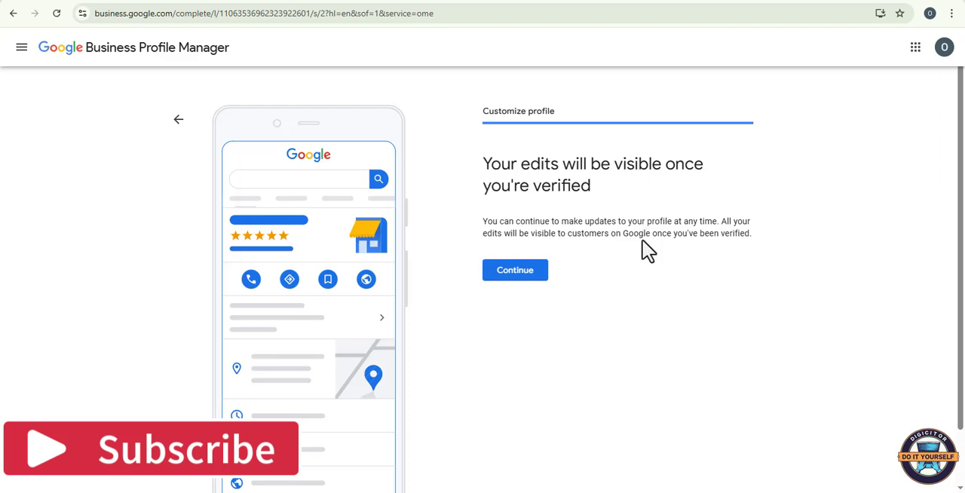
left_click(520, 281)
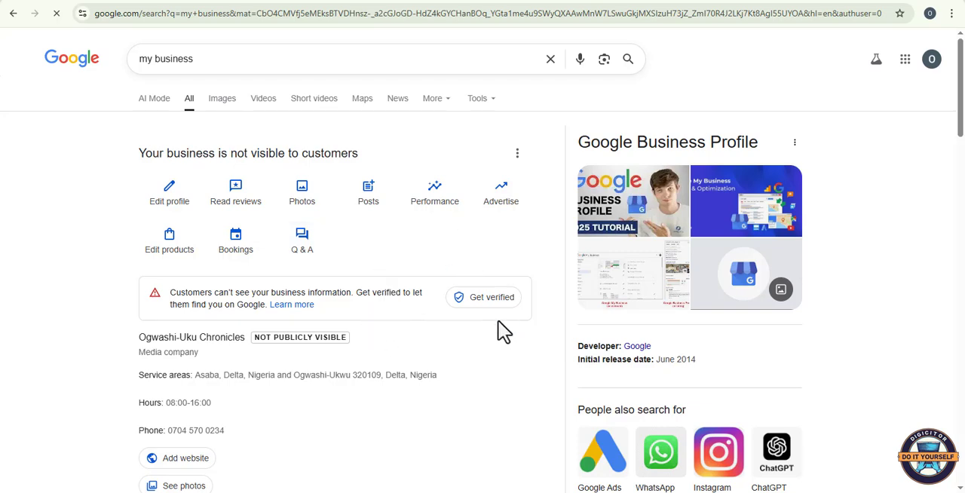
Step: Start the verification of the Ogwashi-Uku Chronicles business profile and proceed to the postal address form
scroll(495, 333, "down", 1)
scroll(389, 334, "down", 2)
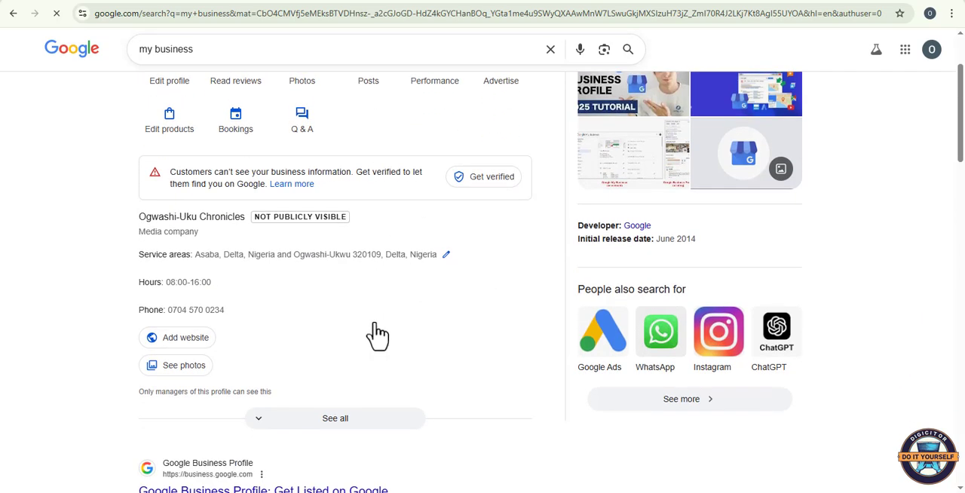
scroll(390, 334, "up", 3)
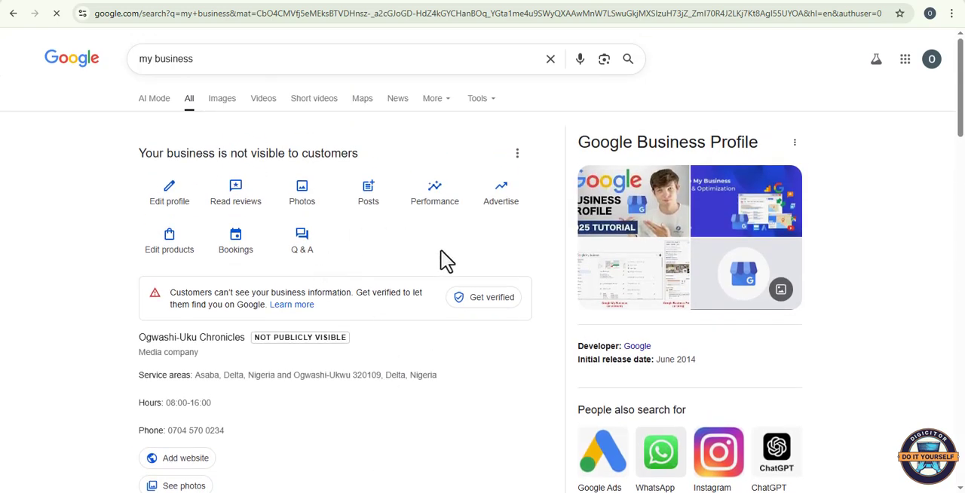
left_click(490, 298)
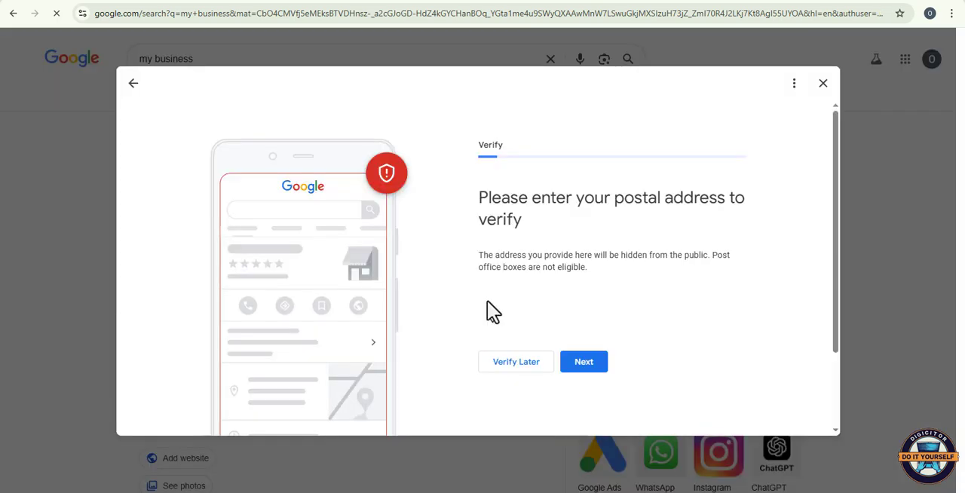
scroll(541, 306, "down", 1)
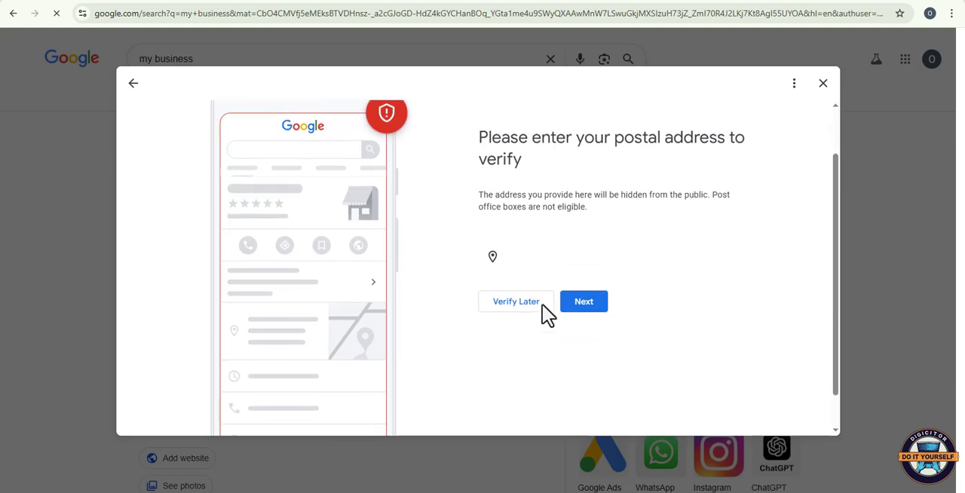
left_click(587, 303)
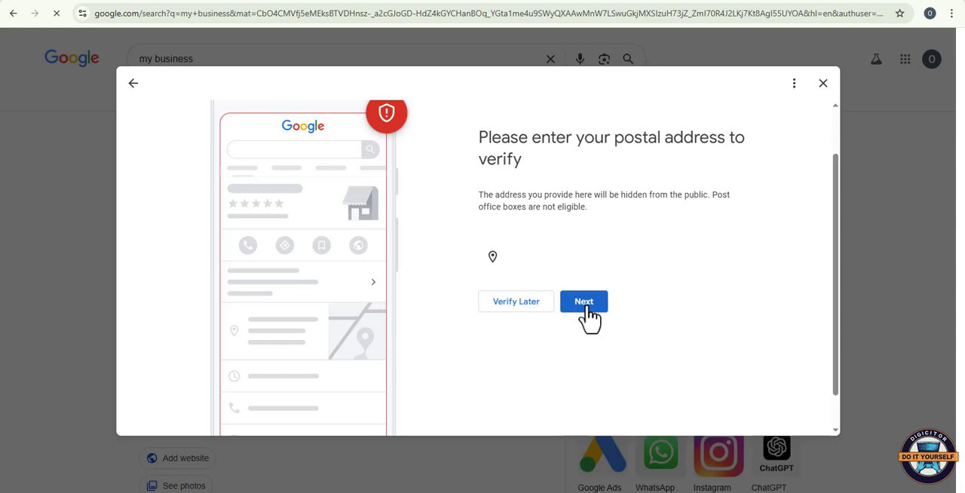
Step: Enter the business's street address in the verification form
scroll(557, 257, "down", 2)
left_click(529, 192)
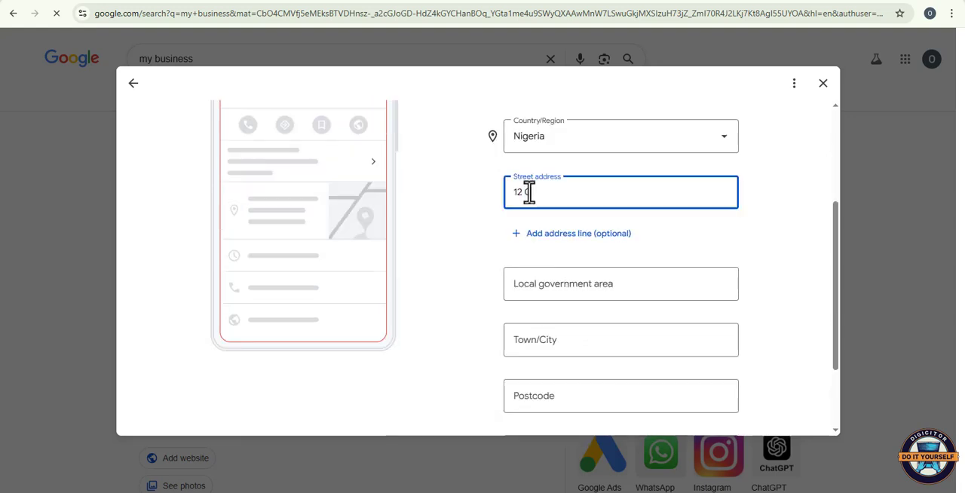
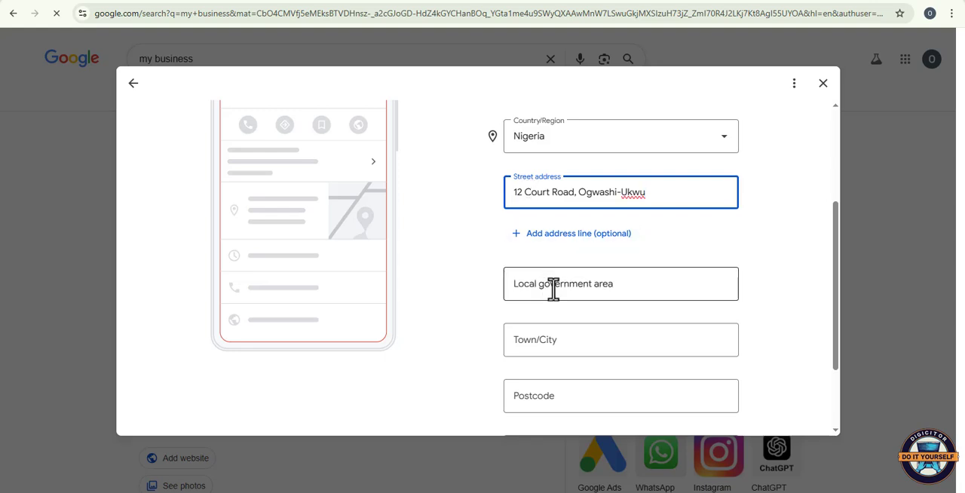
Step: Complete the remaining address fields from the saved suggestion with Delta as the state, then submit the address and save it to the Google Account
left_click(553, 289)
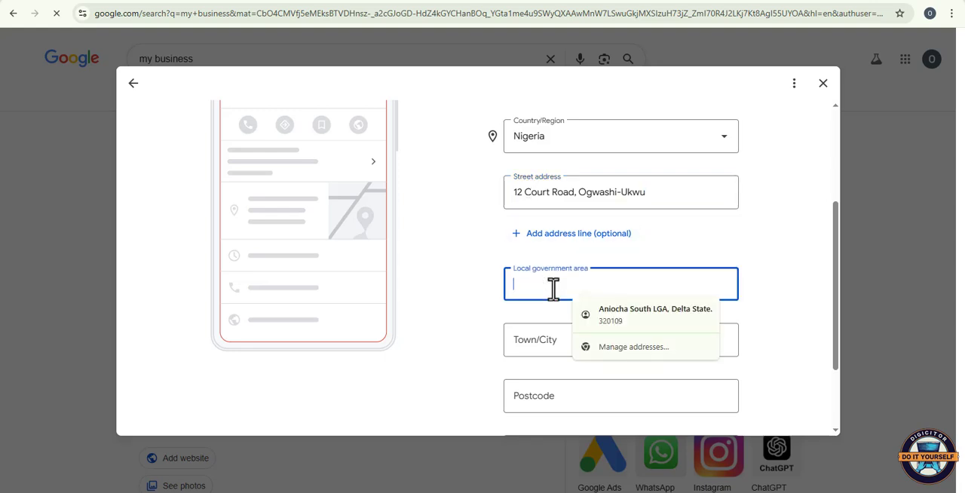
left_click(650, 317)
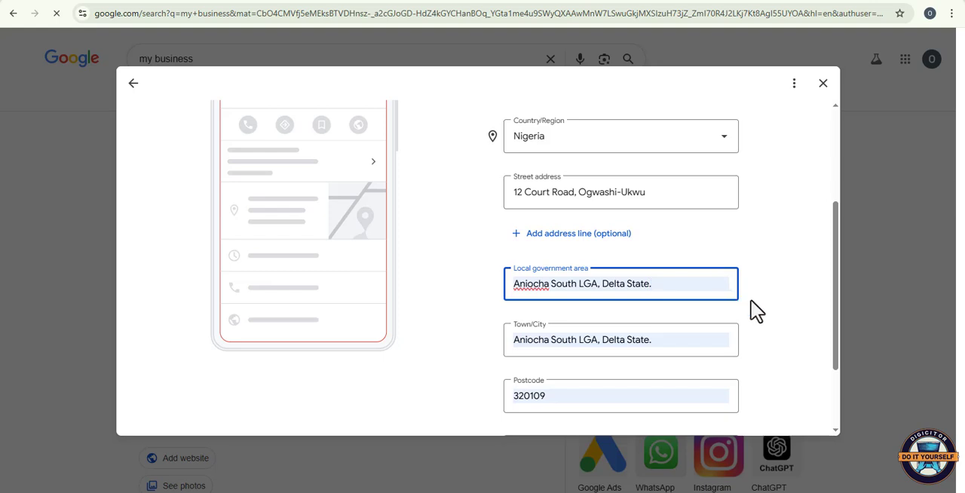
scroll(756, 311, "down", 2)
left_click(723, 351)
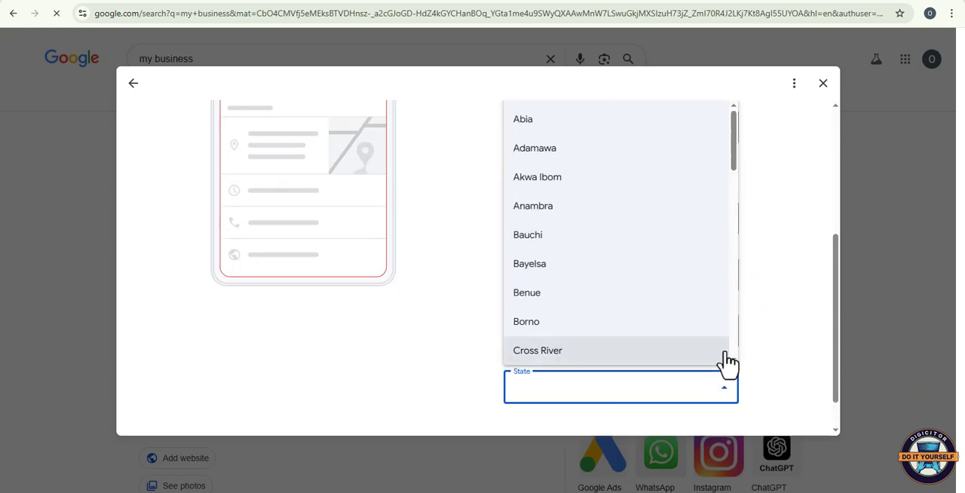
scroll(569, 226, "down", 1)
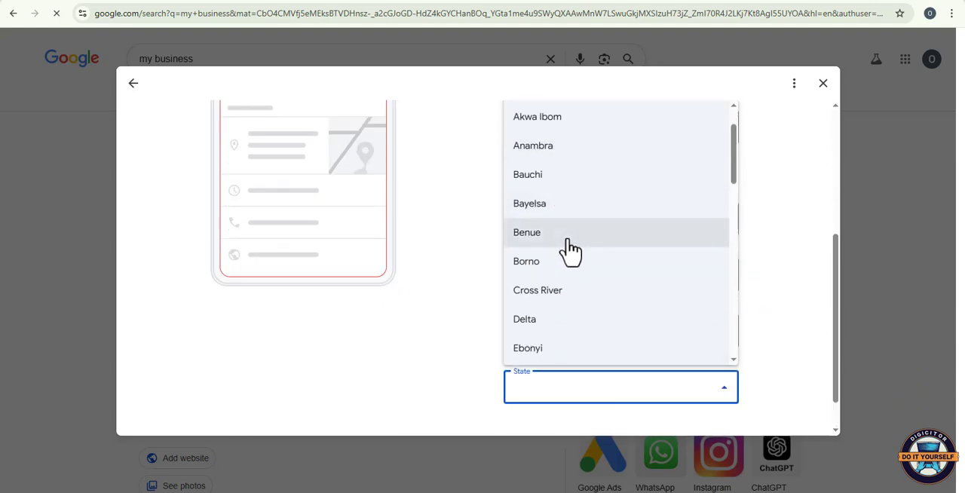
left_click(538, 334)
scroll(617, 380, "down", 1)
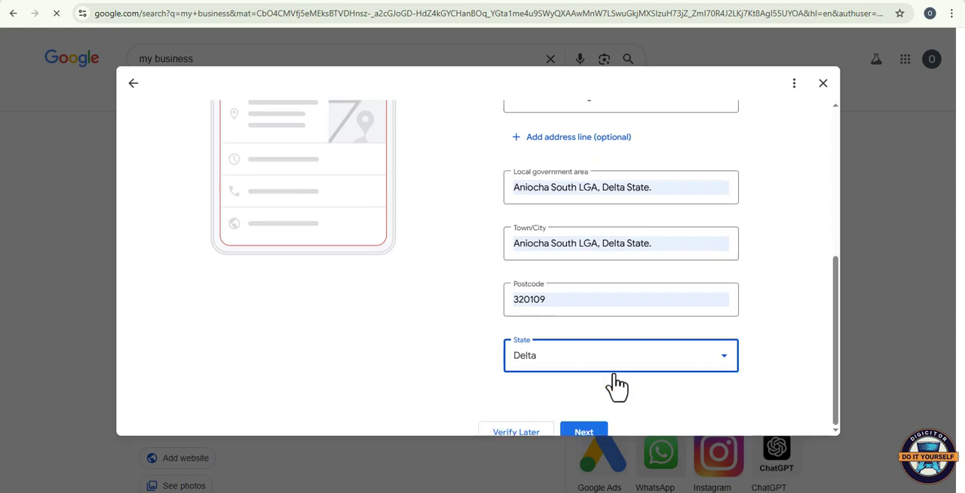
left_click(583, 422)
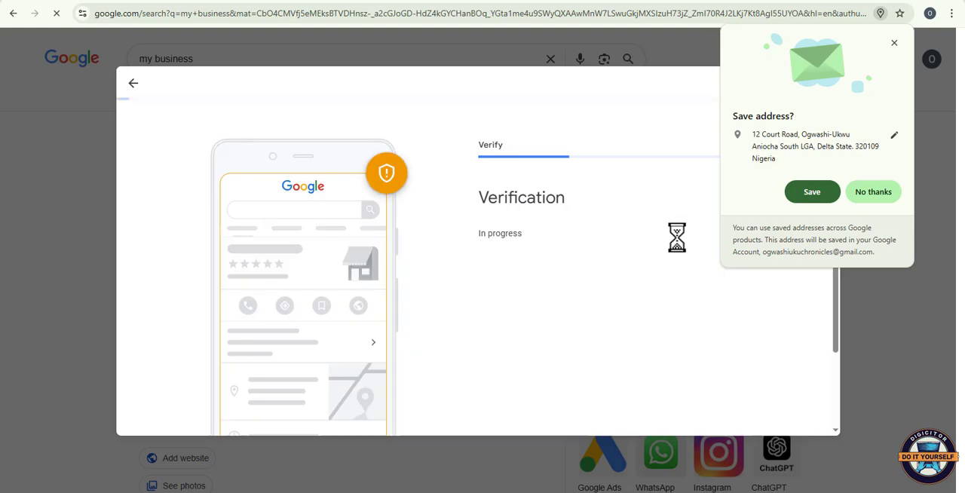
left_click(822, 198)
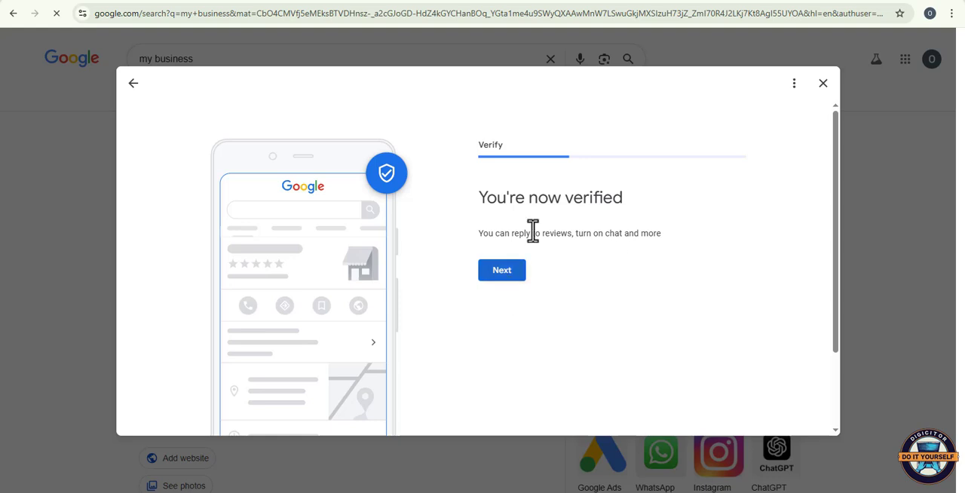
Step: Skip the US$300 advertising credit offer after verification and finish the profile customisation
left_click(501, 271)
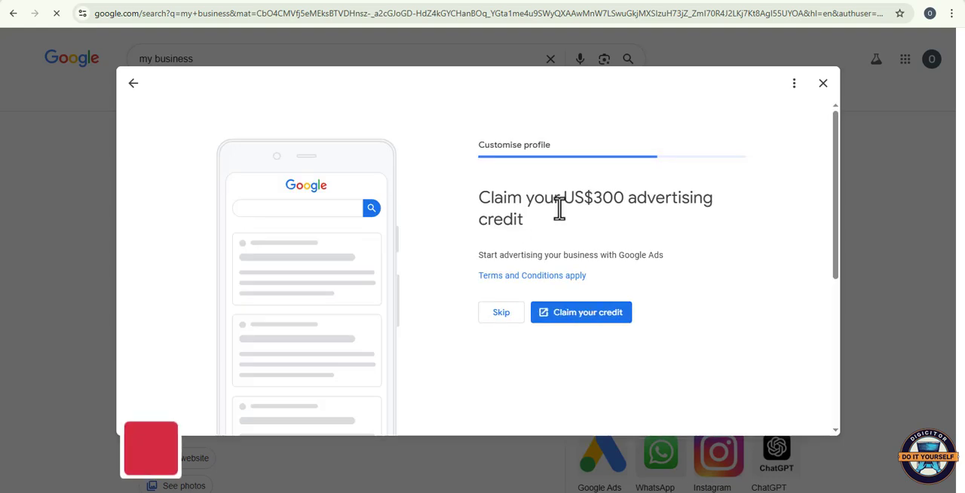
left_click(499, 314)
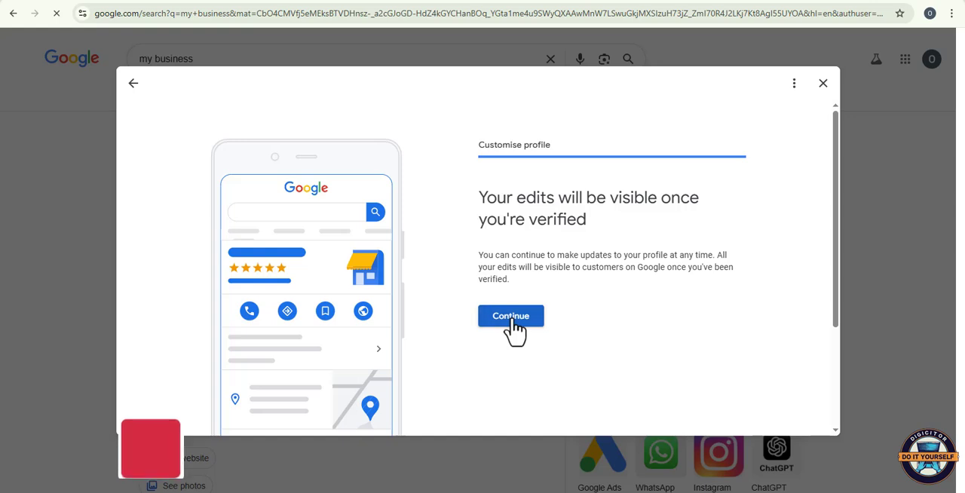
left_click(513, 321)
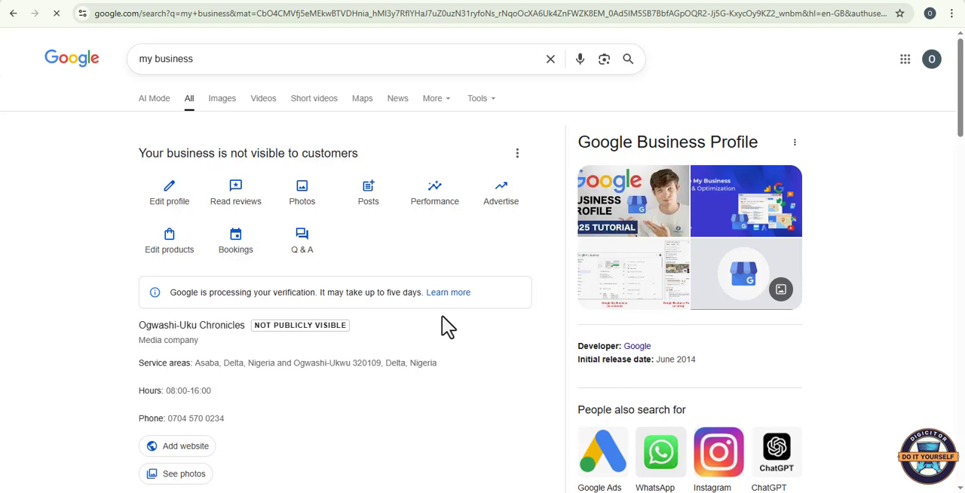
Step: Examine the business's verification status and its Google listing for Ogwashi-Uku Chronicles, including contact details, description, questions and reviews
scroll(442, 327, "down", 1)
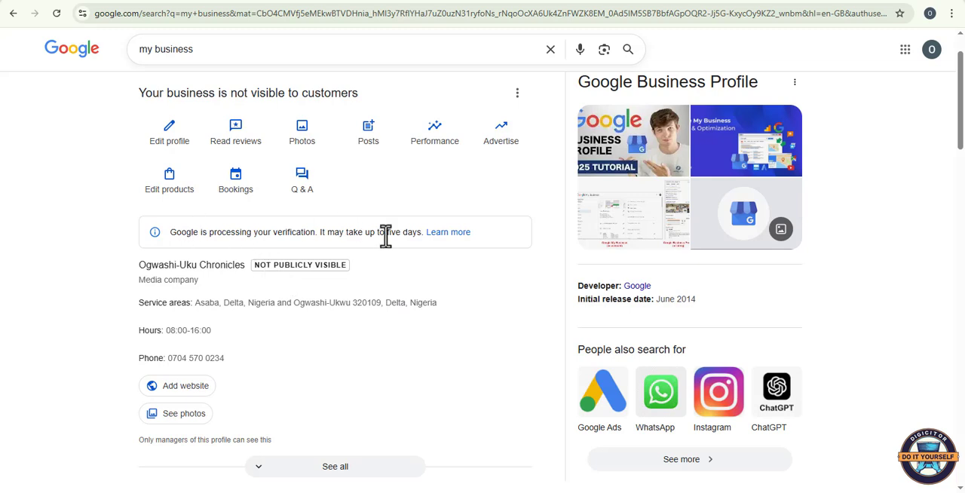
scroll(438, 245, "up", 1)
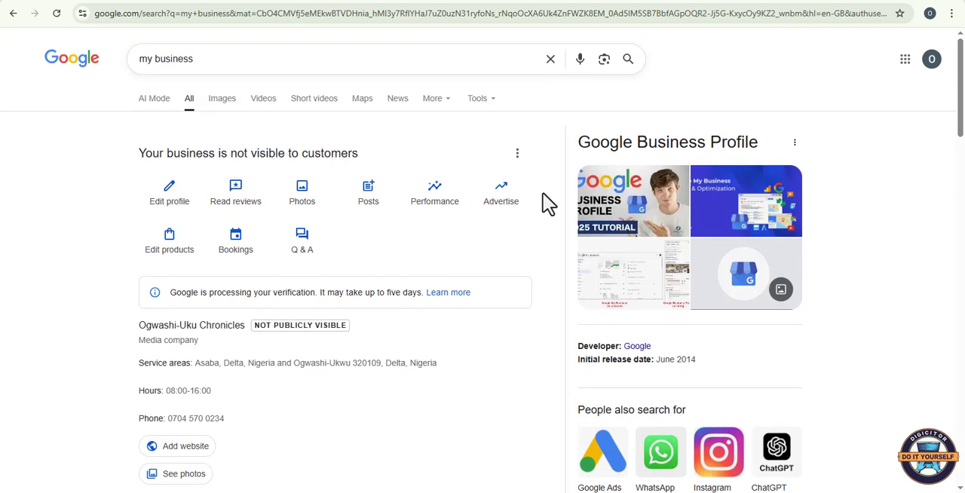
scroll(837, 205, "down", 2)
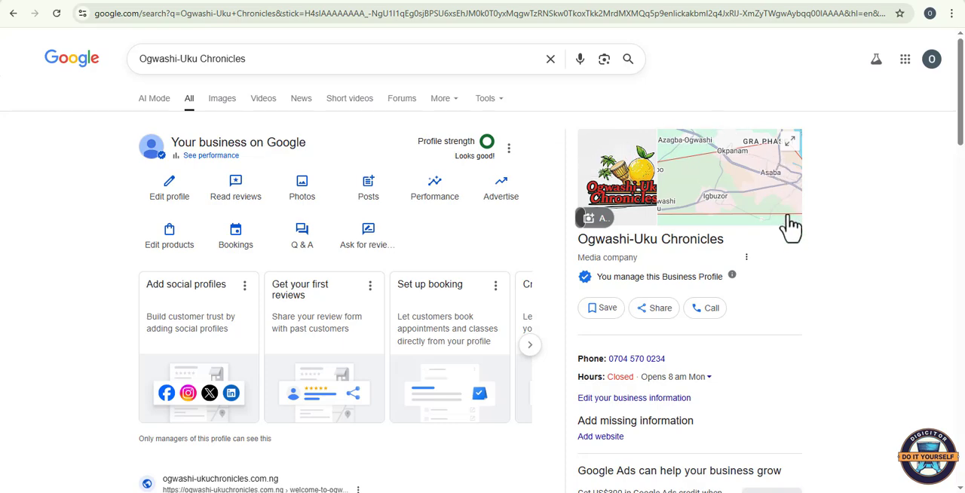
scroll(799, 326, "down", 1)
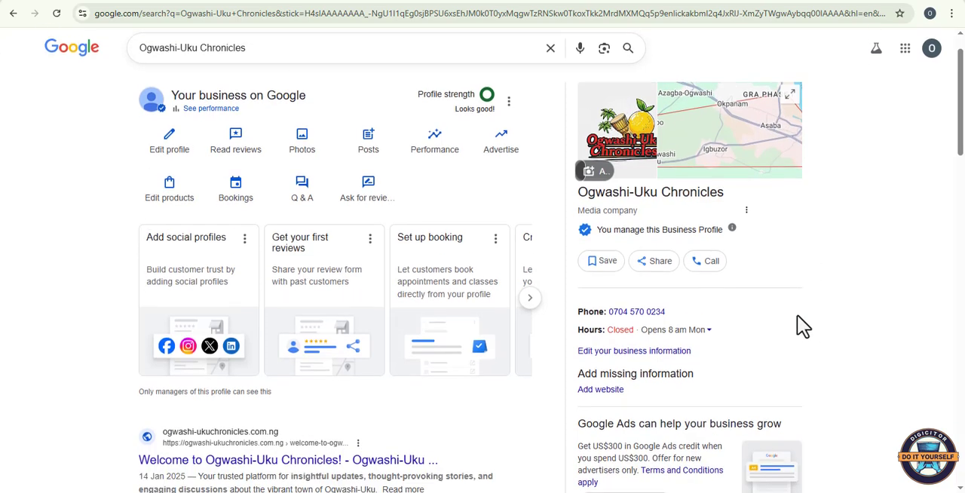
scroll(801, 326, "up", 1)
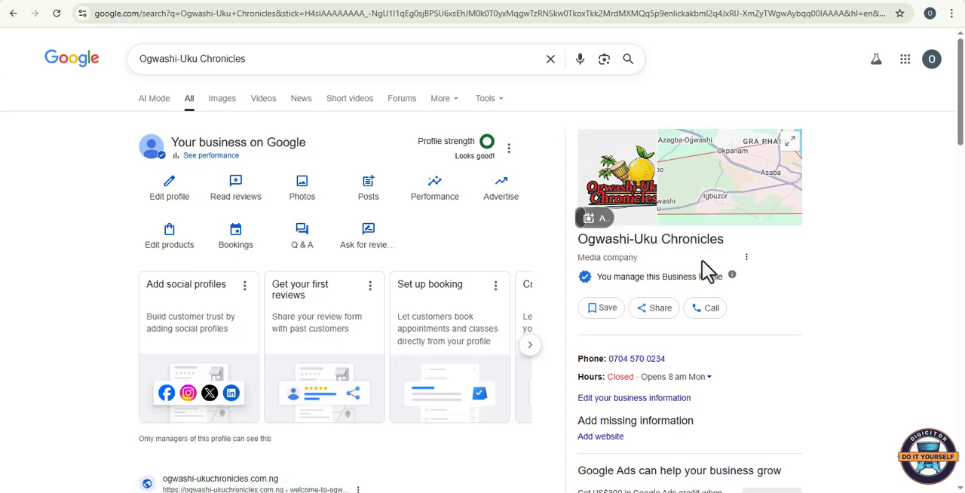
scroll(778, 279, "down", 3)
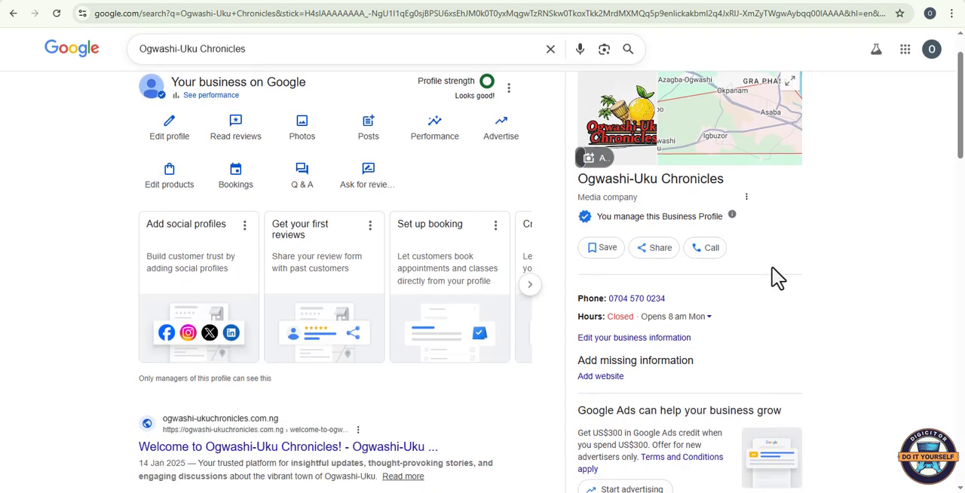
scroll(780, 301, "down", 2)
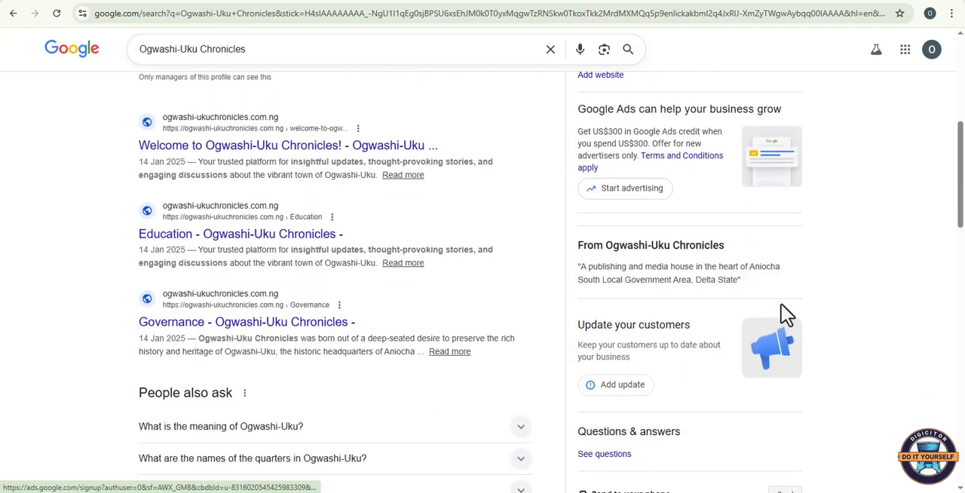
scroll(783, 329, "down", 2)
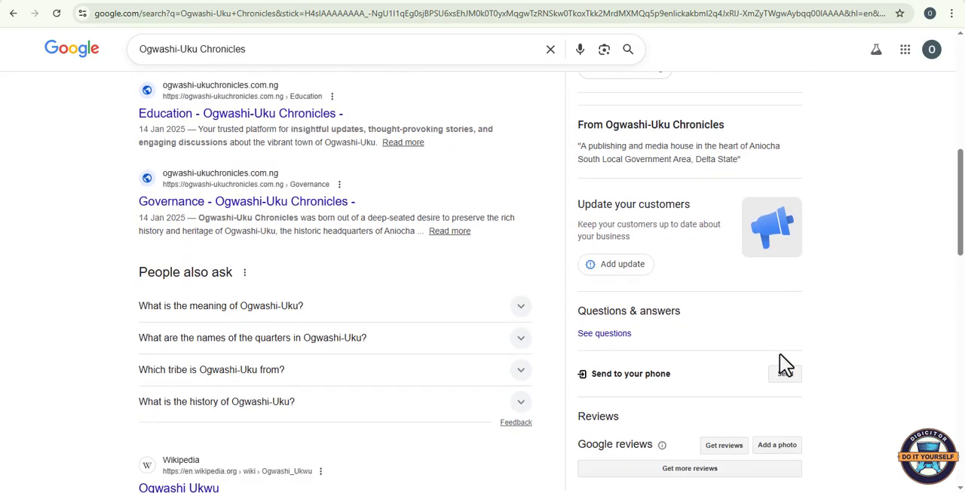
scroll(780, 353, "up", 5)
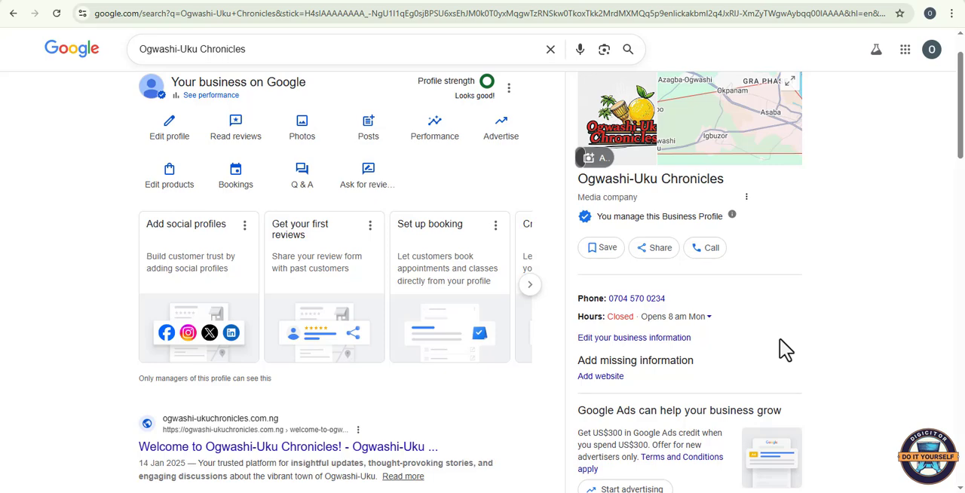
scroll(780, 339, "up", 1)
scroll(779, 337, "down", 1)
scroll(786, 348, "up", 1)
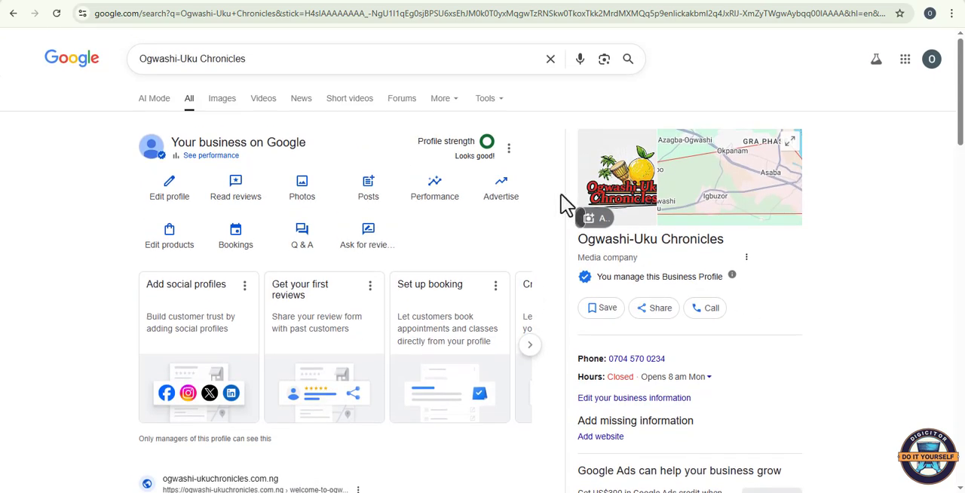